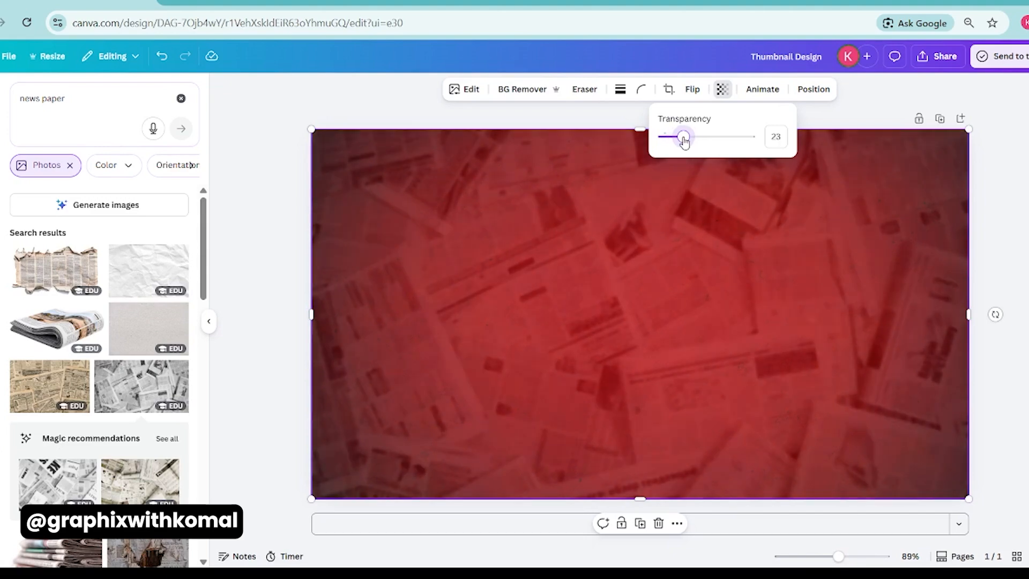
Insert the photo of the man holding books from a "student" photo search and remove its background.
{"action": "left_click", "coordinate": [283, 231]}
{"action": "left_click", "coordinate": [55, 92]}
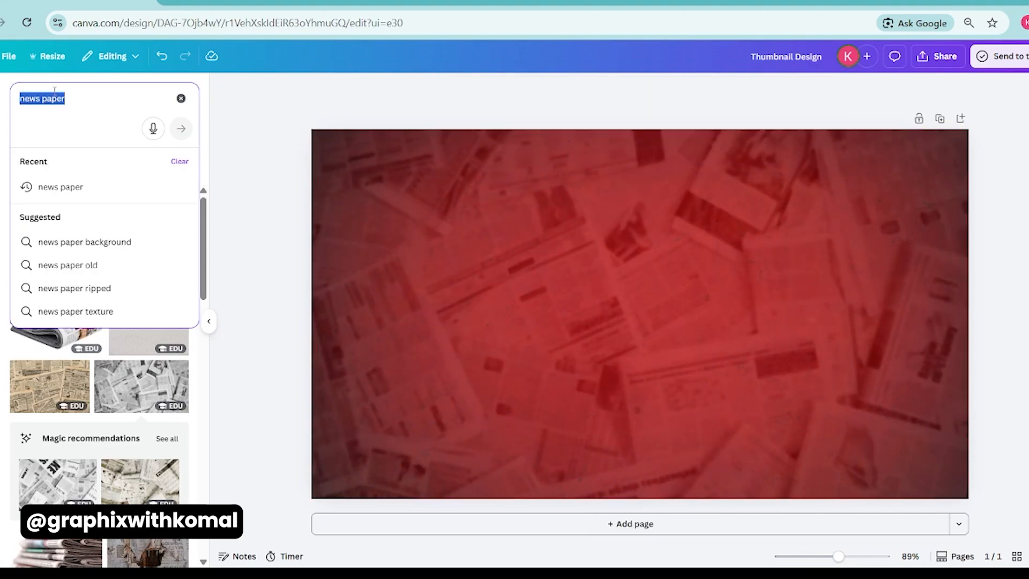
{"action": "type", "text": "student"}
{"action": "key", "text": "Return"}
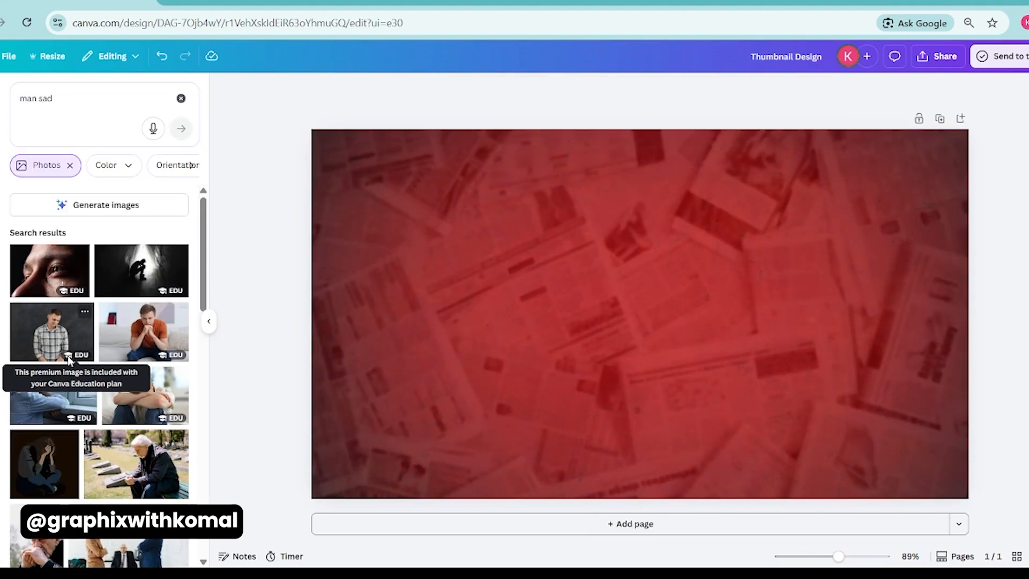
{"action": "scroll", "coordinate": [36, 316], "scroll_direction": "down", "scroll_amount": 5}
{"action": "left_click", "coordinate": [145, 275]}
{"action": "left_click", "coordinate": [482, 89]}
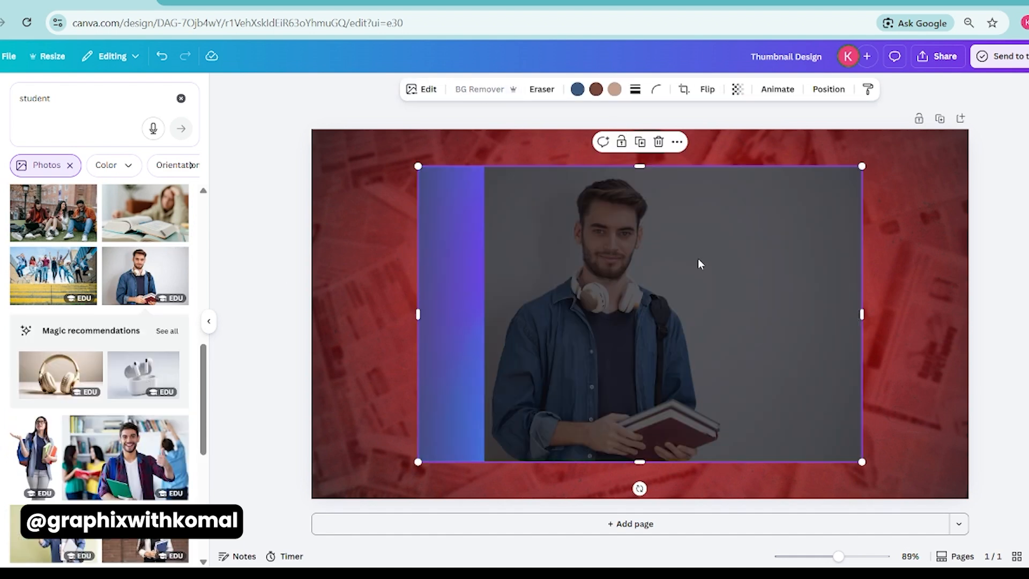
Crop the empty sides of the student cutout, enlarge it and center it against the canvas's lower edge.
{"action": "left_click_drag", "start_coordinate": [621, 276], "coordinate": [637, 328]}
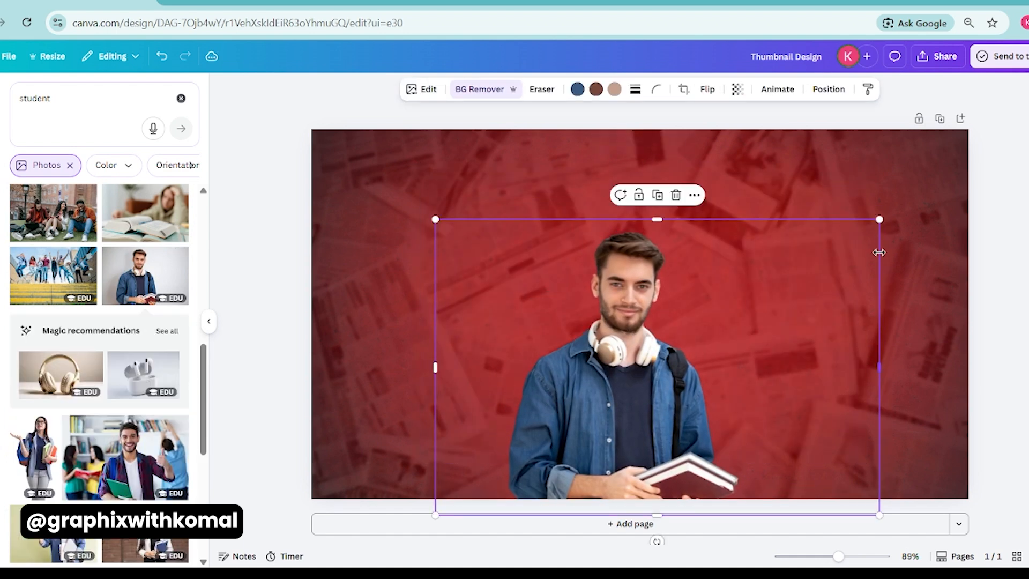
{"action": "left_click_drag", "start_coordinate": [879, 252], "coordinate": [746, 252]}
{"action": "left_click_drag", "start_coordinate": [435, 367], "coordinate": [499, 321]}
{"action": "left_click_drag", "start_coordinate": [499, 219], "coordinate": [475, 201]}
{"action": "left_click_drag", "start_coordinate": [573, 303], "coordinate": [623, 299]}
{"action": "left_click", "coordinate": [468, 288]}
{"action": "left_click", "coordinate": [287, 299]}
{"action": "left_click_drag", "start_coordinate": [770, 180], "coordinate": [760, 192]}
{"action": "left_click_drag", "start_coordinate": [676, 260], "coordinate": [678, 261]}
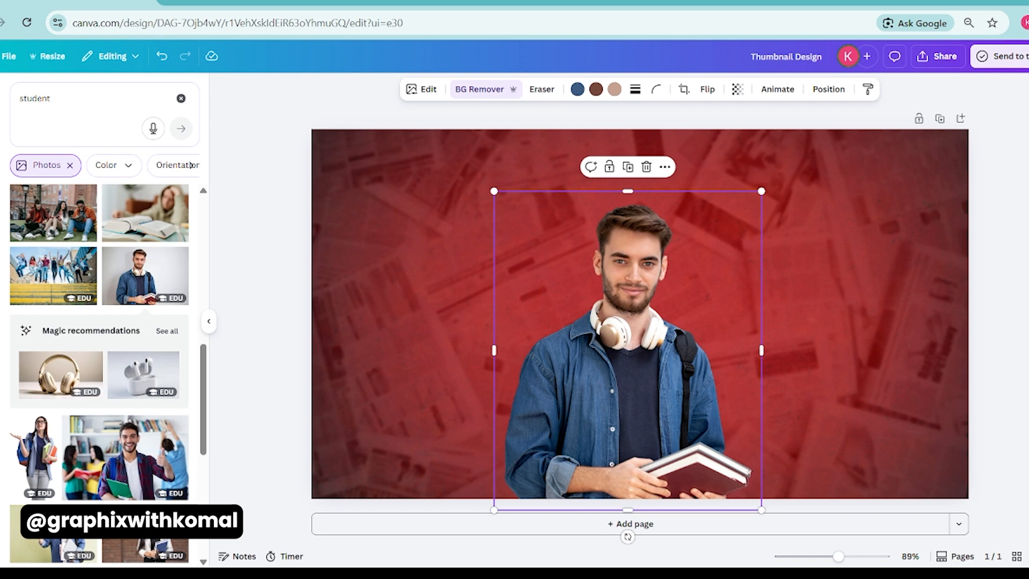
Insert a light wooden tabletop photo from a "table" search and remove its background.
{"action": "double_click", "coordinate": [60, 101]}
{"action": "type", "text": "table"}
{"action": "key", "text": "Return"}
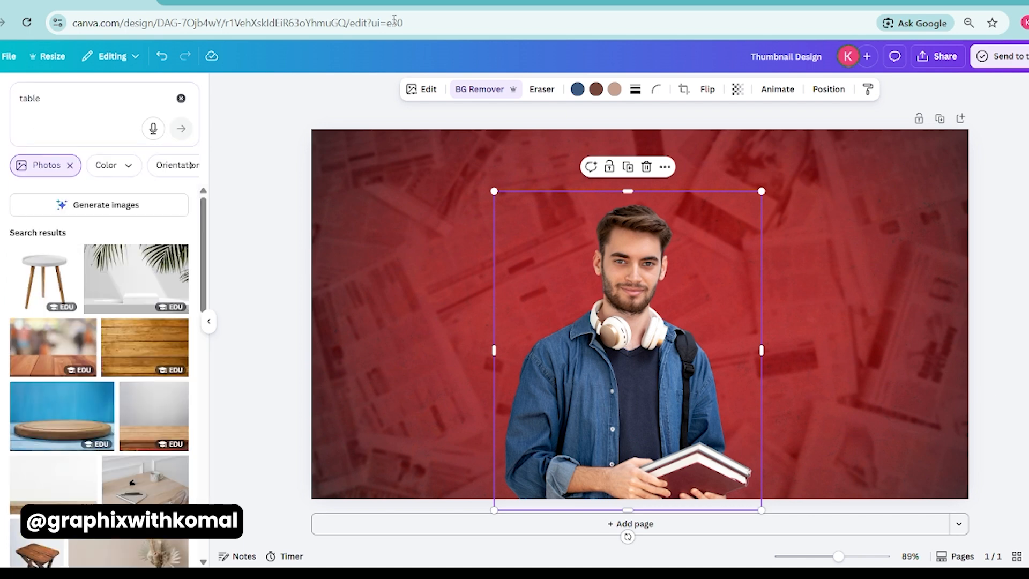
{"action": "scroll", "coordinate": [29, 410], "scroll_direction": "down", "scroll_amount": 3}
{"action": "left_click", "coordinate": [54, 340]}
{"action": "left_click", "coordinate": [501, 89]}
Crop the table photo to its wooden top and stretch it across the full lower edge of the canvas.
{"action": "left_click_drag", "start_coordinate": [416, 166], "coordinate": [354, 124]}
{"action": "left_click_drag", "start_coordinate": [639, 124], "coordinate": [640, 392]}
{"action": "left_click_drag", "start_coordinate": [520, 442], "coordinate": [471, 492]}
{"action": "left_click_drag", "start_coordinate": [876, 442], "coordinate": [963, 429]}
Enlarge the student cutout slightly and reposition it centrally behind the table.
{"action": "left_click", "coordinate": [632, 300]}
{"action": "left_click_drag", "start_coordinate": [494, 196], "coordinate": [468, 195]}
{"action": "left_click_drag", "start_coordinate": [562, 276], "coordinate": [562, 269]}
{"action": "left_click", "coordinate": [341, 302]}
{"action": "left_click", "coordinate": [261, 241]}
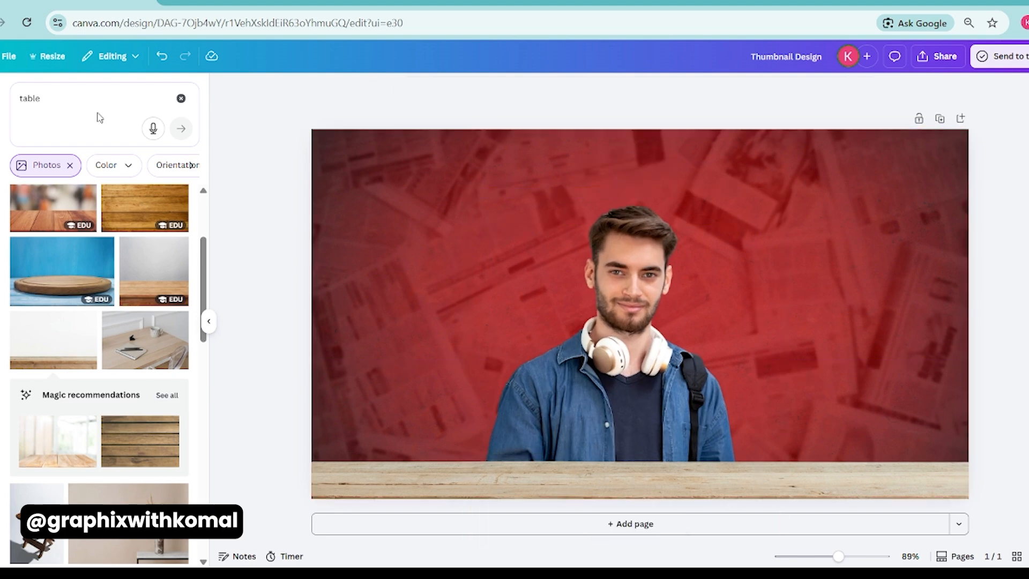
Search photos for "books" and insert the tall stack with an open book on top.
{"action": "triple_click", "coordinate": [116, 100]}
{"action": "type", "text": "books"}
{"action": "key", "text": "Return"}
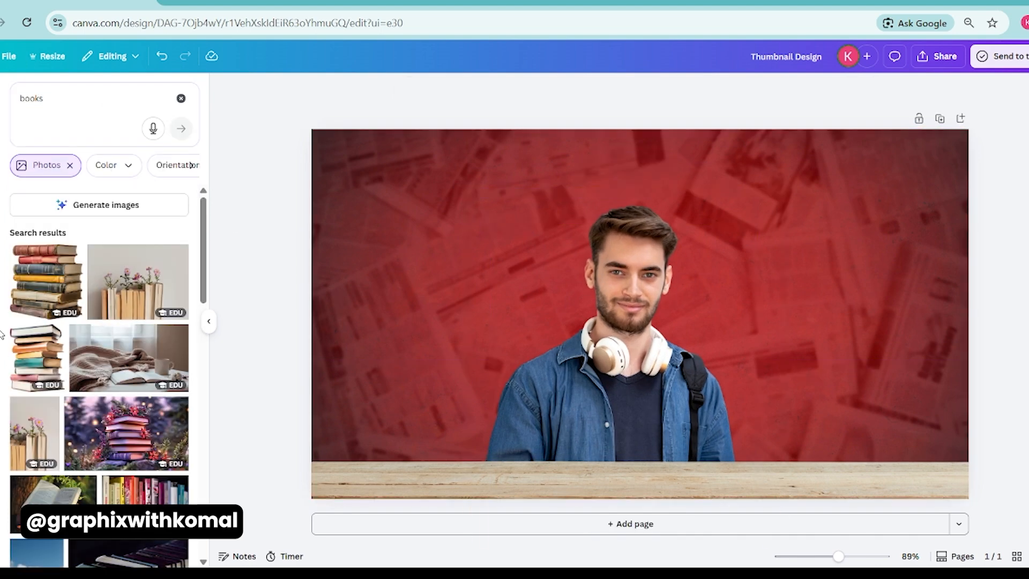
{"action": "scroll", "coordinate": [75, 397], "scroll_direction": "down", "scroll_amount": 2}
{"action": "scroll", "coordinate": [75, 397], "scroll_direction": "down", "scroll_amount": 10}
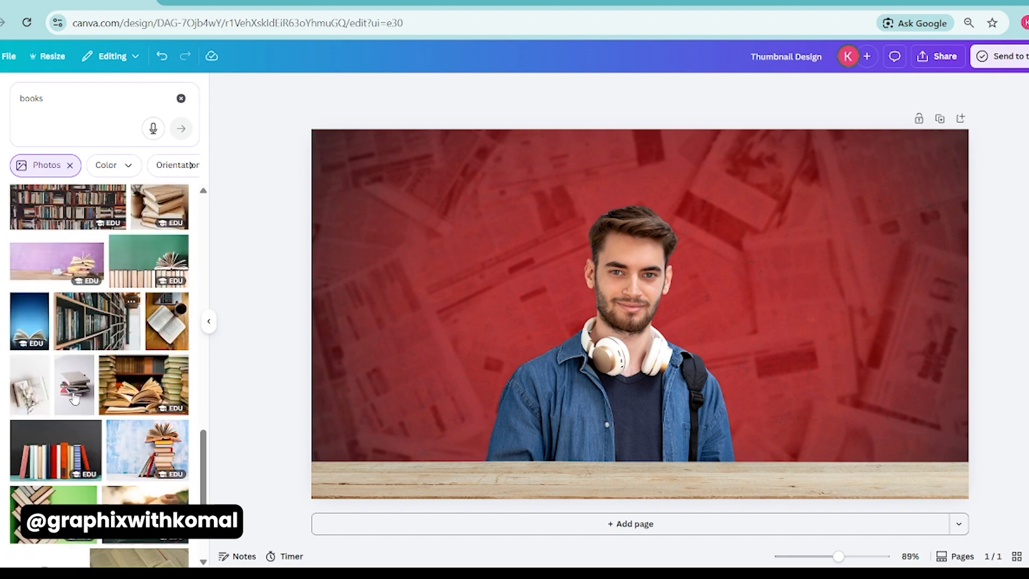
{"action": "scroll", "coordinate": [75, 399], "scroll_direction": "down", "scroll_amount": 3}
{"action": "left_click", "coordinate": [148, 279]}
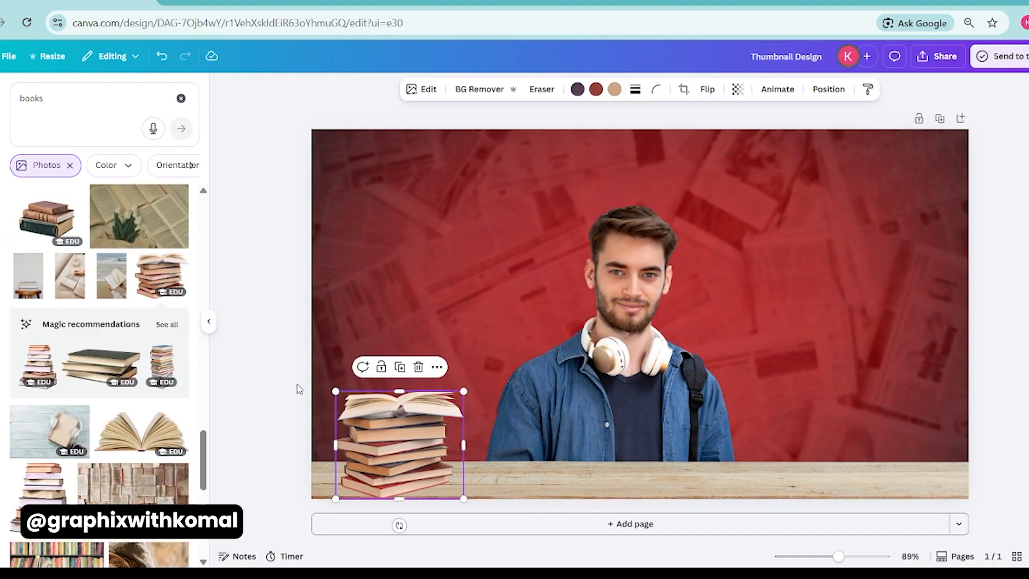
Resize the tall book stack and place it on the left end of the table, beside the student.
{"action": "left_click", "coordinate": [297, 386]}
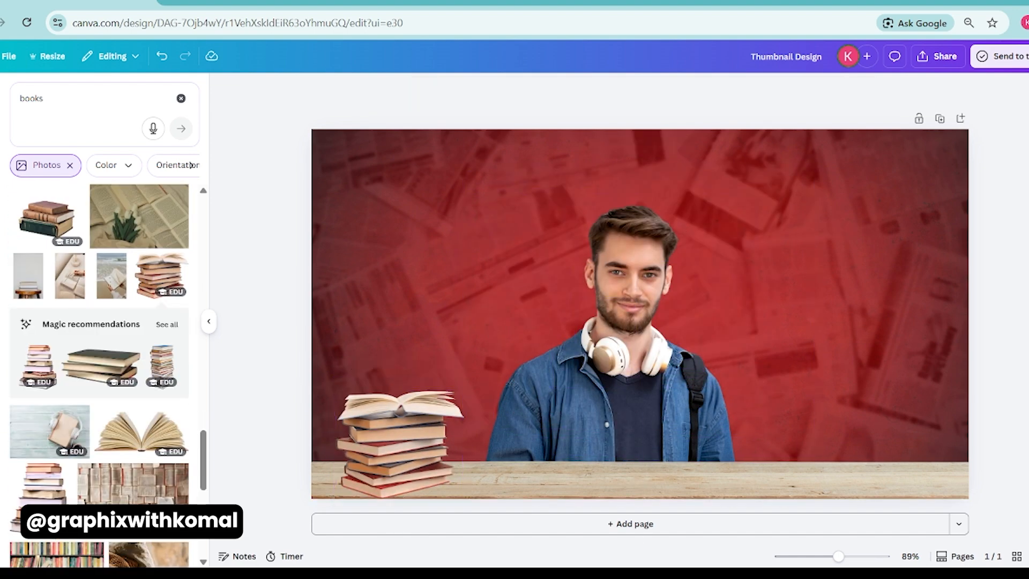
{"action": "left_click", "coordinate": [440, 428]}
{"action": "left_click_drag", "start_coordinate": [463, 390], "coordinate": [501, 356]}
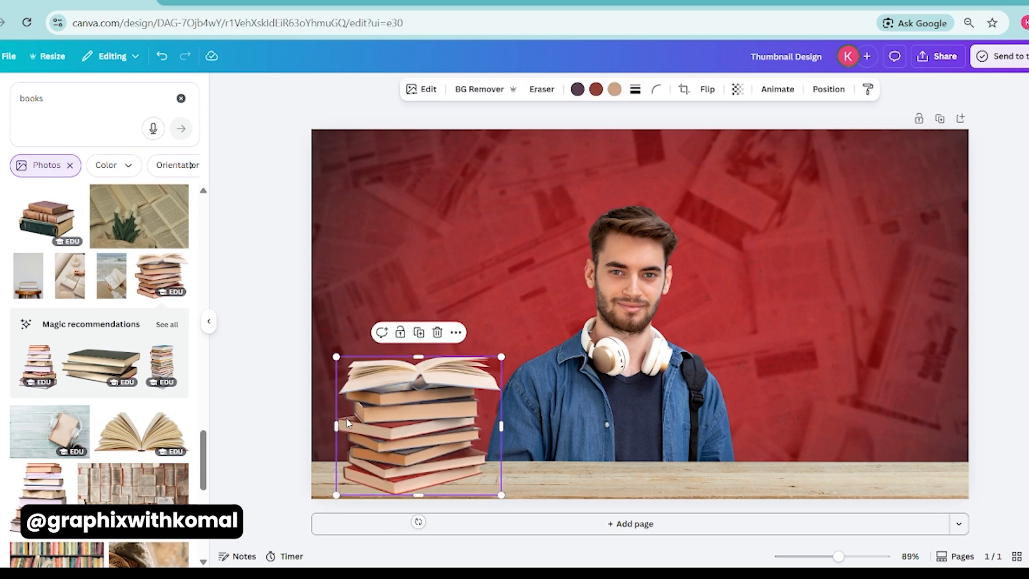
{"action": "left_click", "coordinate": [279, 405]}
Insert the flat stack of closed books with a dark cover and fit it on the right end of the table.
{"action": "scroll", "coordinate": [129, 396], "scroll_direction": "down", "scroll_amount": 4}
{"action": "scroll", "coordinate": [102, 378], "scroll_direction": "up", "scroll_amount": 4}
{"action": "left_click", "coordinate": [97, 373]}
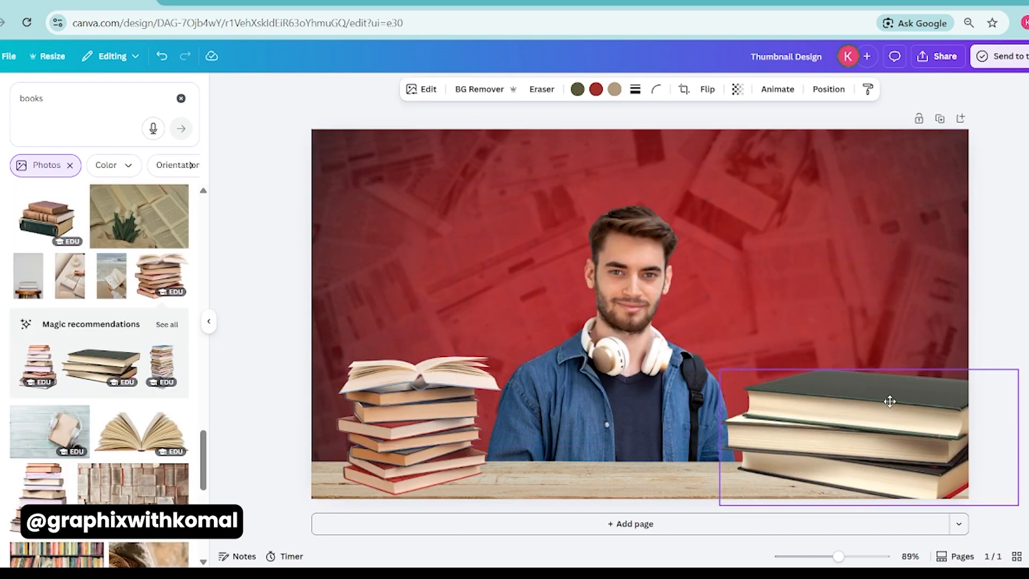
{"action": "left_click_drag", "start_coordinate": [1017, 369], "coordinate": [938, 406]}
{"action": "left_click_drag", "start_coordinate": [841, 453], "coordinate": [863, 441]}
{"action": "left_click", "coordinate": [997, 337]}
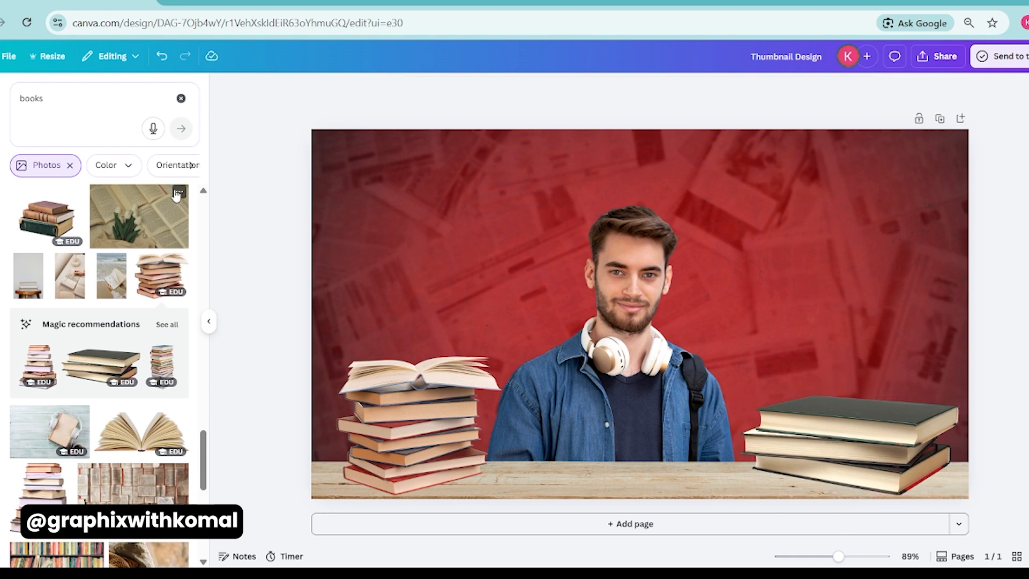
Search for "shadow" and restrict the results to graphics instead of photos.
{"action": "left_click", "coordinate": [84, 99]}
{"action": "key", "text": "ctrl+a"}
{"action": "type", "text": "shadow"}
{"action": "key", "text": "Return"}
{"action": "left_click", "coordinate": [69, 165]}
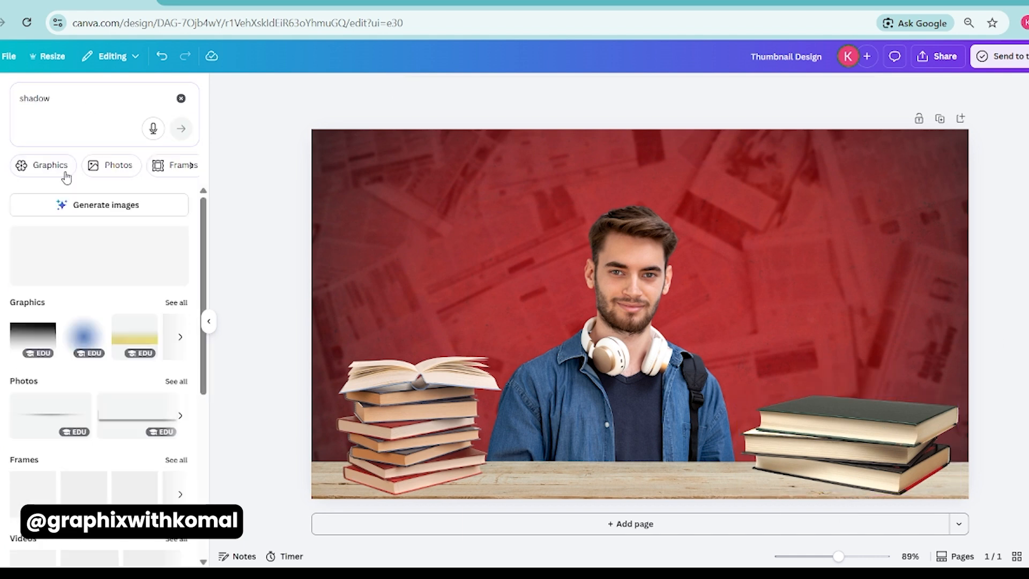
{"action": "left_click", "coordinate": [21, 166]}
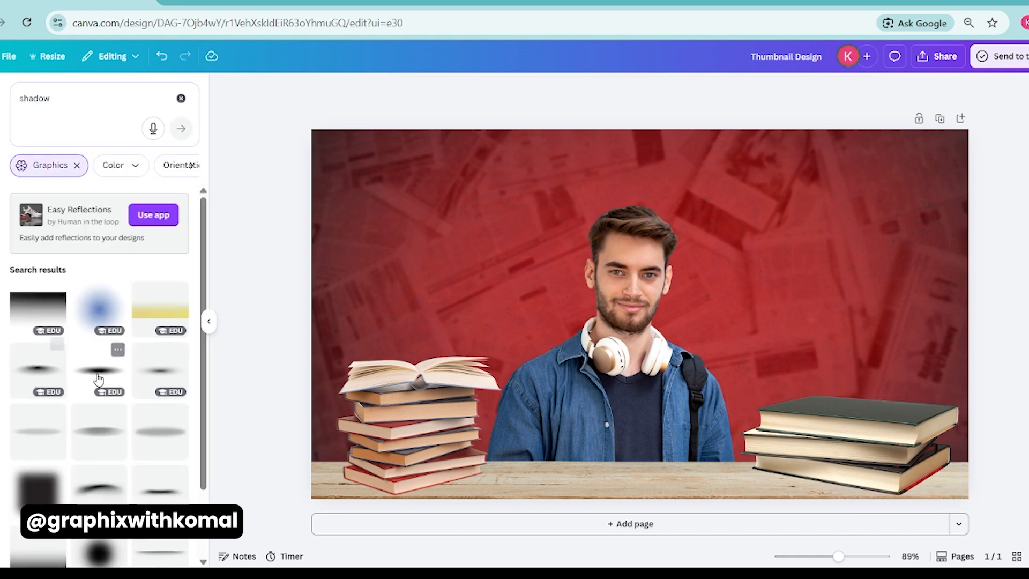
{"action": "left_click", "coordinate": [152, 377]}
{"action": "left_click_drag", "start_coordinate": [610, 353], "coordinate": [372, 514]}
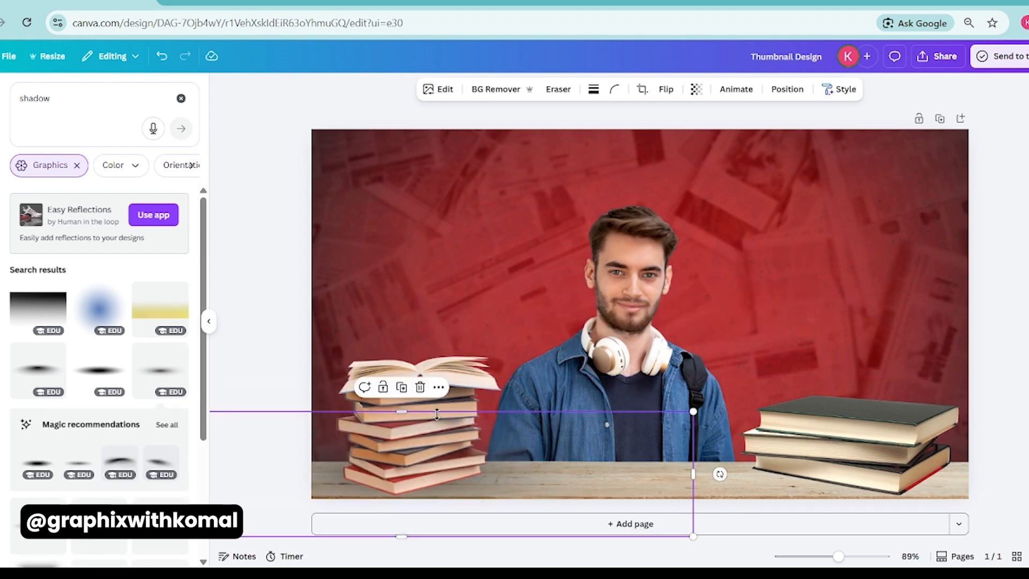
{"action": "key", "text": "Delete"}
Add the dark oval shadow behind the base of the left book stack and copy it under the right stack.
{"action": "left_click", "coordinate": [78, 381]}
{"action": "left_click_drag", "start_coordinate": [630, 325], "coordinate": [316, 490]}
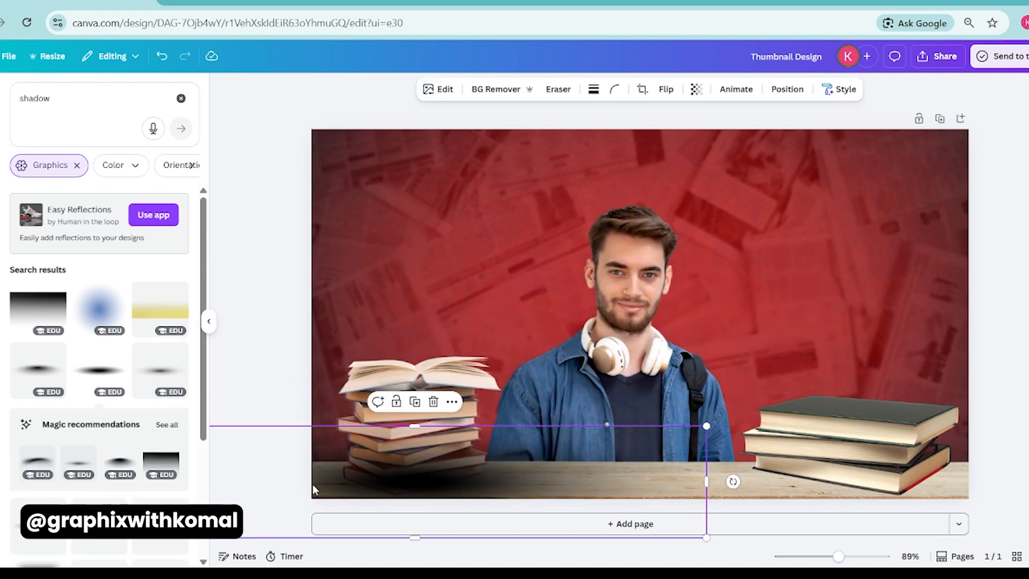
{"action": "key", "text": "ctrl+bracketleft"}
{"action": "left_click_drag", "start_coordinate": [707, 426], "coordinate": [582, 457]}
{"action": "left_click_drag", "start_coordinate": [505, 482], "coordinate": [936, 471]}
{"action": "left_click", "coordinate": [1023, 362]}
Nudge the right stack of closed books slightly down onto its shadow.
{"action": "left_click", "coordinate": [883, 449]}
{"action": "key", "text": "Down"}
{"action": "key", "text": "Down"}
{"action": "key", "text": "Down"}
{"action": "key", "text": "Down"}
{"action": "key", "text": "Down"}
{"action": "key", "text": "Down"}
{"action": "key", "text": "Down"}
{"action": "key", "text": "Down"}
{"action": "left_click", "coordinate": [418, 421]}
{"action": "left_click", "coordinate": [245, 189]}
Search the graphics for "torn paper".
{"action": "double_click", "coordinate": [75, 95]}
{"action": "type", "text": "torn paper"}
{"action": "key", "text": "Return"}
{"action": "scroll", "coordinate": [50, 329], "scroll_direction": "down", "scroll_amount": 2}
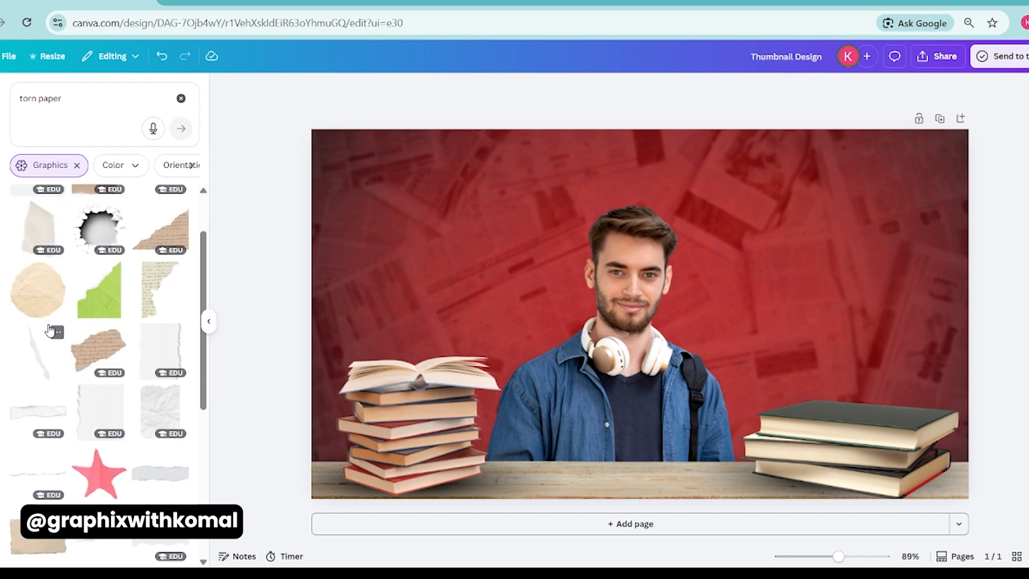
{"action": "left_click", "coordinate": [50, 330]}
{"action": "left_click_drag", "start_coordinate": [420, 330], "coordinate": [467, 208]}
{"action": "left_click", "coordinate": [659, 309]}
Insert the wide white torn paper strip and enlarge it across the upper left half of the canvas.
{"action": "scroll", "coordinate": [79, 328], "scroll_direction": "down", "scroll_amount": 4}
{"action": "left_click", "coordinate": [99, 413]}
{"action": "left_click_drag", "start_coordinate": [639, 315], "coordinate": [347, 232]}
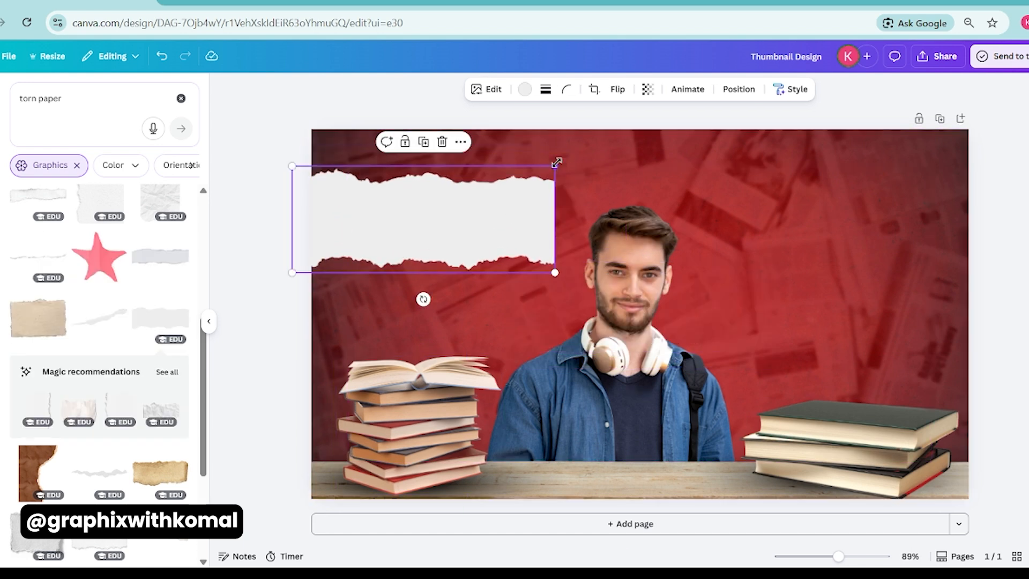
{"action": "left_click_drag", "start_coordinate": [557, 162], "coordinate": [617, 141]}
Duplicate the torn paper strip onto the upper right half and enlarge it to reach the canvas edge.
{"action": "left_click_drag", "start_coordinate": [472, 183], "coordinate": [766, 183]}
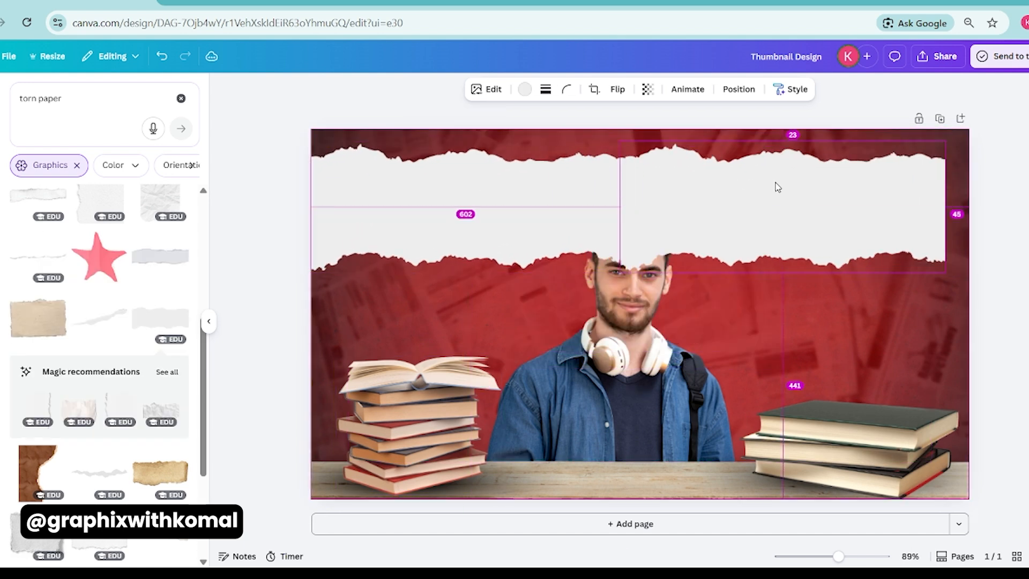
{"action": "left_click", "coordinate": [535, 183], "text": "shift"}
{"action": "left_click_drag", "start_coordinate": [946, 272], "coordinate": [988, 281]}
{"action": "left_click_drag", "start_coordinate": [879, 242], "coordinate": [872, 239]}
Send both torn paper strips backward behind the student.
{"action": "key", "text": "ctrl+["}
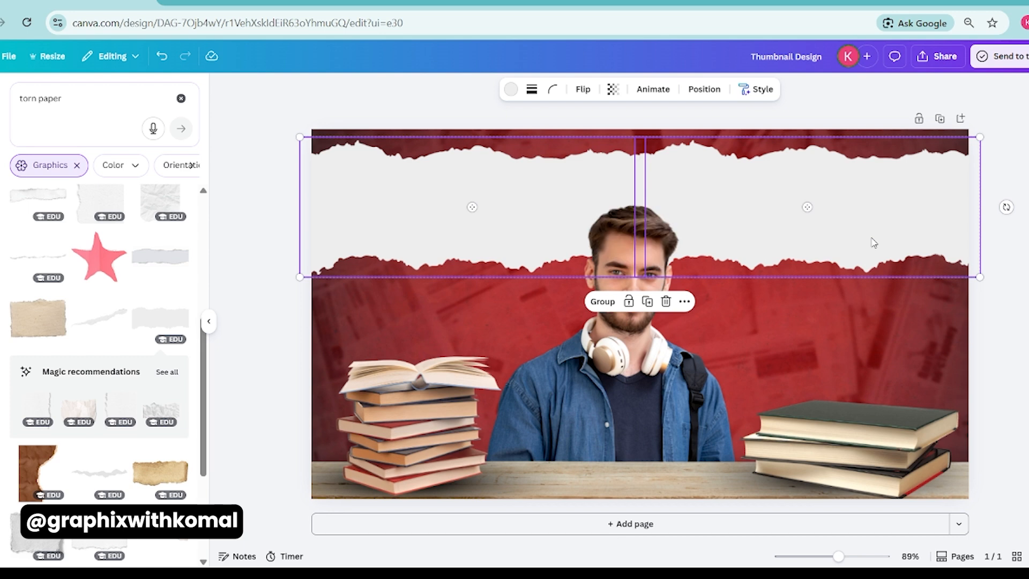
{"action": "left_click", "coordinate": [272, 253]}
{"action": "left_click", "coordinate": [762, 202]}
{"action": "left_click", "coordinate": [301, 209]}
{"action": "left_click", "coordinate": [387, 199]}
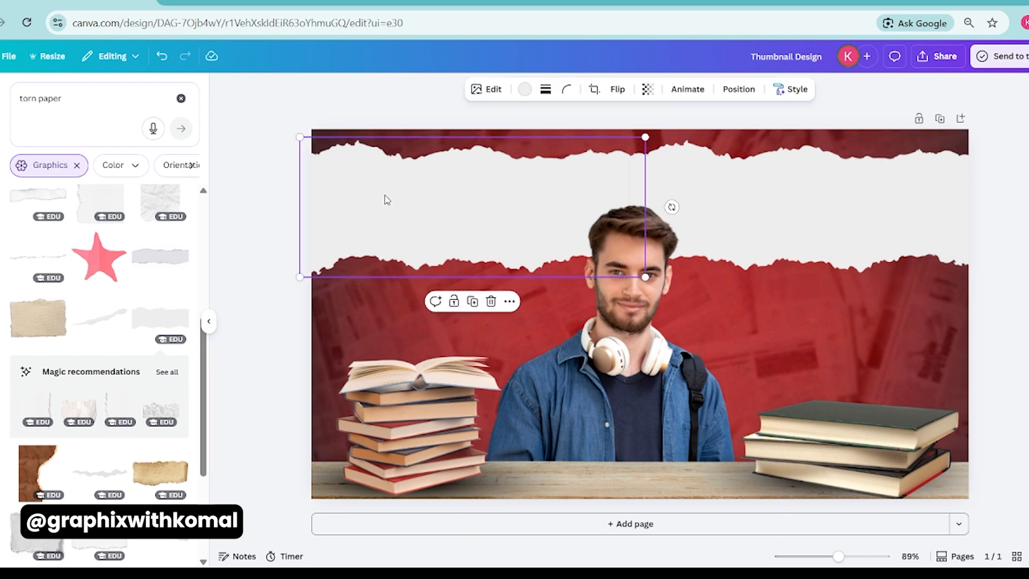
{"action": "left_click", "coordinate": [229, 248]}
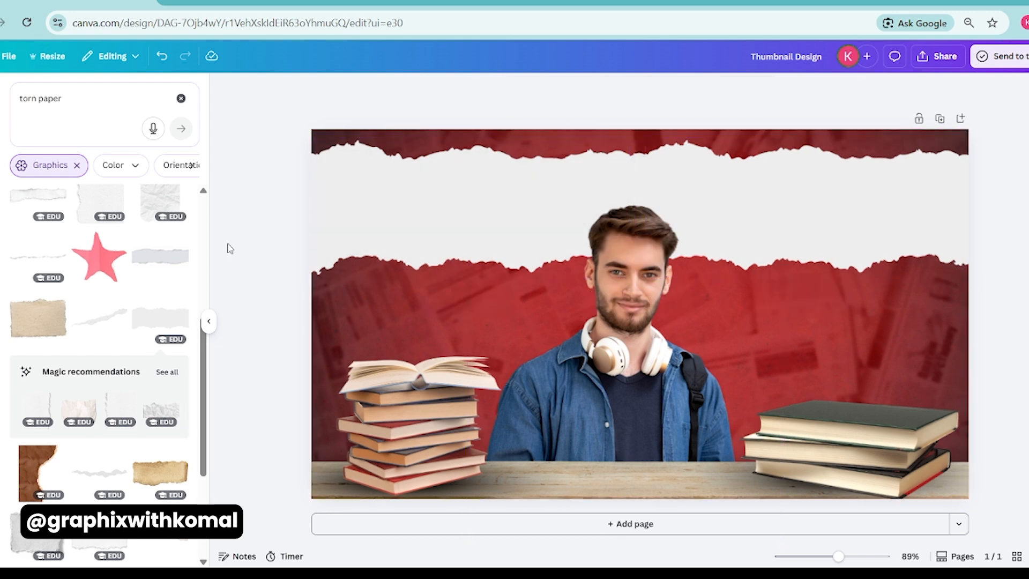
Fine-tune the position and size of both torn paper strips so they form one continuous band.
{"action": "left_click", "coordinate": [877, 202]}
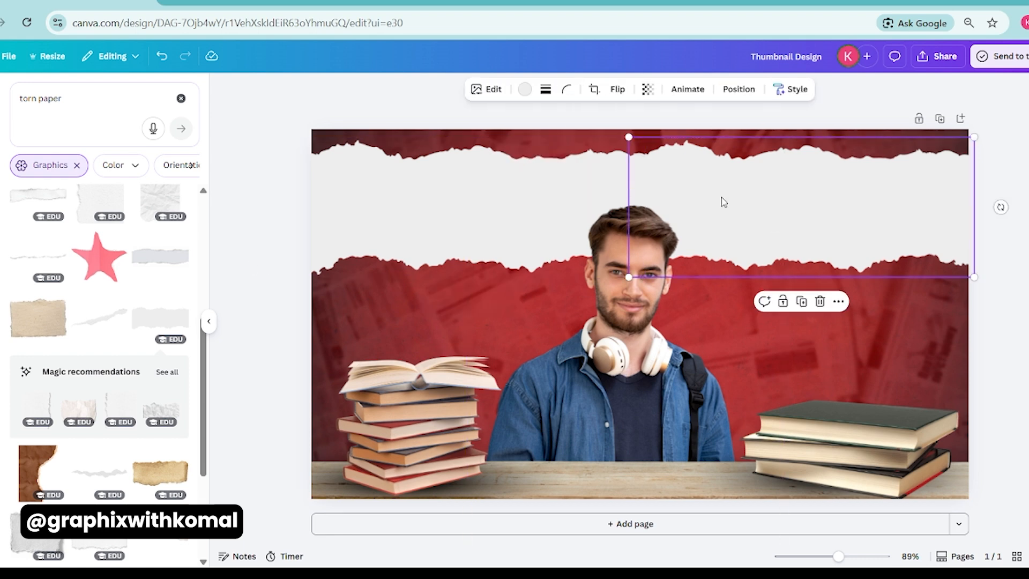
{"action": "left_click", "coordinate": [340, 262], "text": "shift"}
{"action": "left_click_drag", "start_coordinate": [299, 275], "coordinate": [306, 276]}
{"action": "left_click_drag", "start_coordinate": [971, 273], "coordinate": [970, 273]}
{"action": "left_click", "coordinate": [1026, 280]}
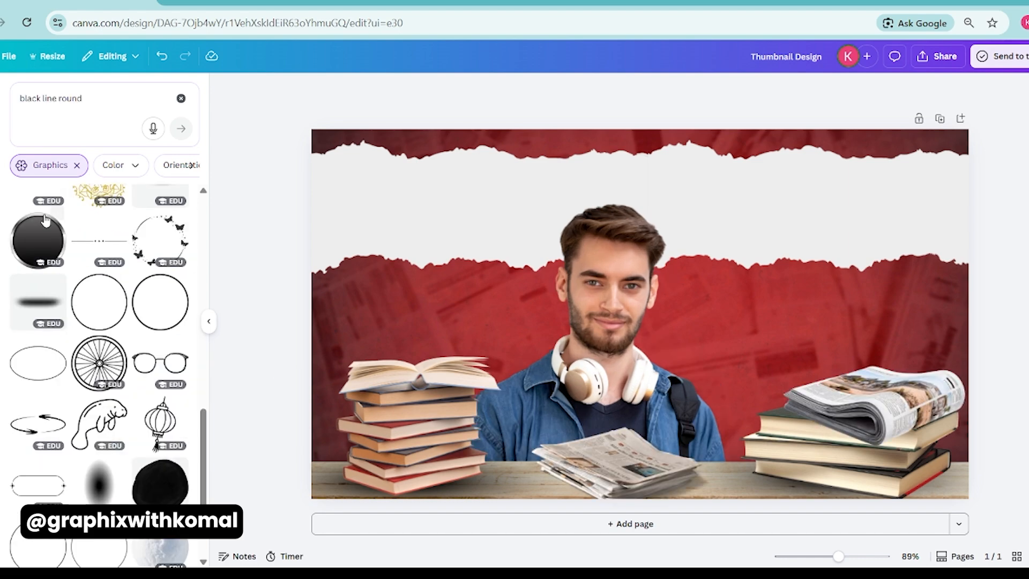
Insert the thick black rounded line, turn it vertical at about 394 by 32, and stand it left of the student's face.
{"action": "scroll", "coordinate": [106, 340], "scroll_direction": "up", "scroll_amount": 10}
{"action": "scroll", "coordinate": [60, 410], "scroll_direction": "down", "scroll_amount": 1}
{"action": "scroll", "coordinate": [60, 410], "scroll_direction": "up", "scroll_amount": 1}
{"action": "left_click", "coordinate": [160, 423]}
{"action": "left_click_drag", "start_coordinate": [638, 364], "coordinate": [722, 315]}
{"action": "left_click_drag", "start_coordinate": [650, 290], "coordinate": [541, 172]}
{"action": "left_click_drag", "start_coordinate": [555, 491], "coordinate": [545, 301]}
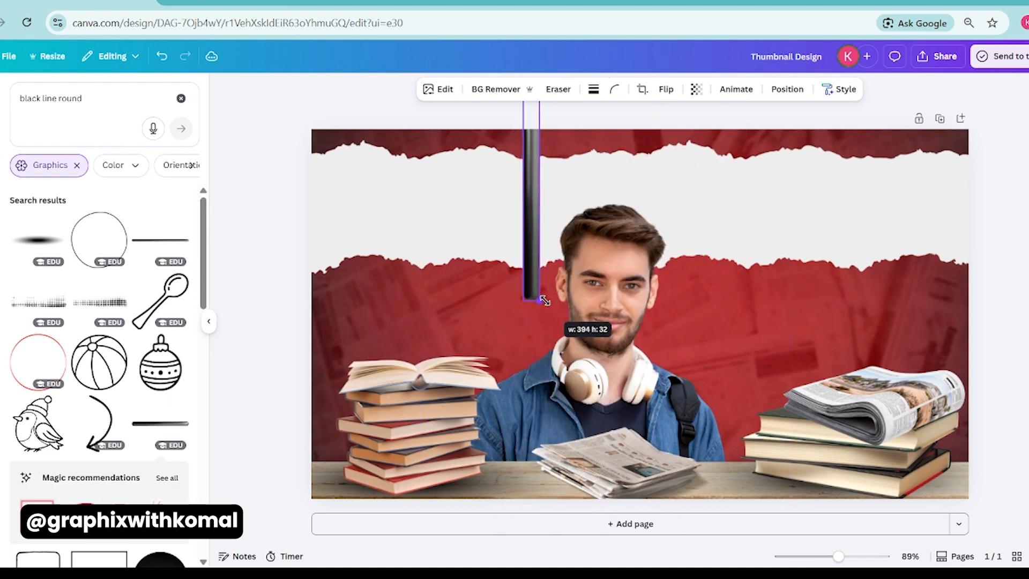
{"action": "left_click_drag", "start_coordinate": [530, 144], "coordinate": [509, 298]}
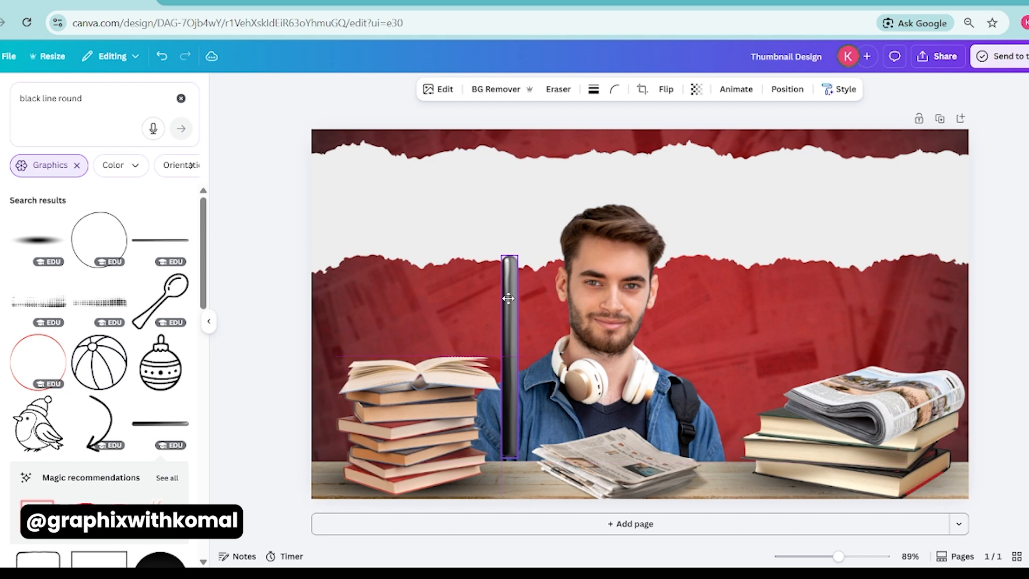
Duplicate the black bar to the student's right side and lengthen both bars slightly upward.
{"action": "left_click_drag", "start_coordinate": [507, 341], "coordinate": [691, 337]}
{"action": "left_click_drag", "start_coordinate": [702, 260], "coordinate": [703, 250]}
{"action": "left_click", "coordinate": [507, 278]}
{"action": "left_click_drag", "start_coordinate": [515, 260], "coordinate": [515, 250]}
Move both black bars down in the layer order to just beneath the wooden table.
{"action": "left_click", "coordinate": [696, 375]}
{"action": "left_click", "coordinate": [507, 345], "text": "shift"}
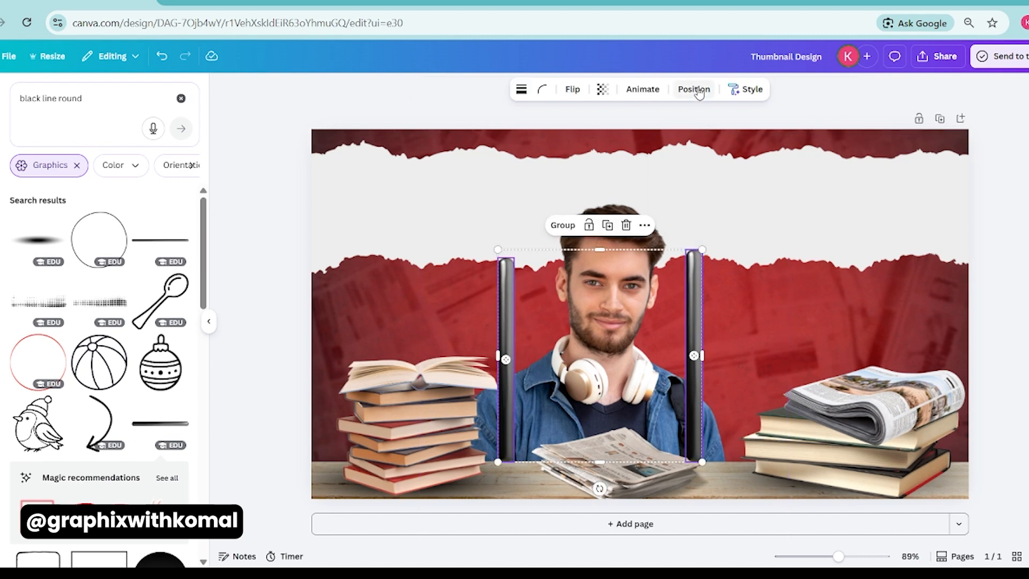
{"action": "left_click", "coordinate": [694, 89]}
{"action": "left_click", "coordinate": [145, 117]}
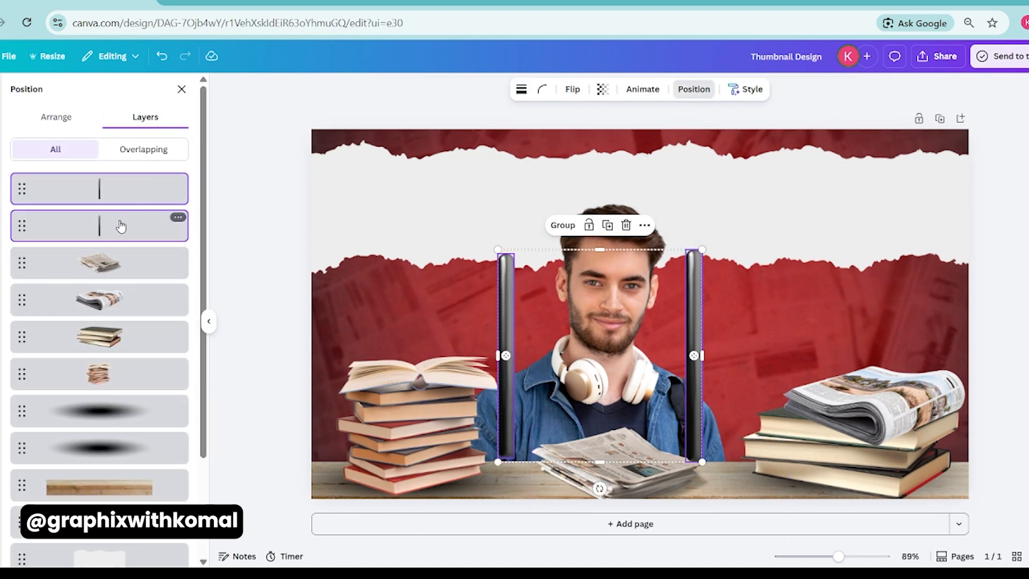
{"action": "left_click_drag", "start_coordinate": [122, 229], "coordinate": [110, 375]}
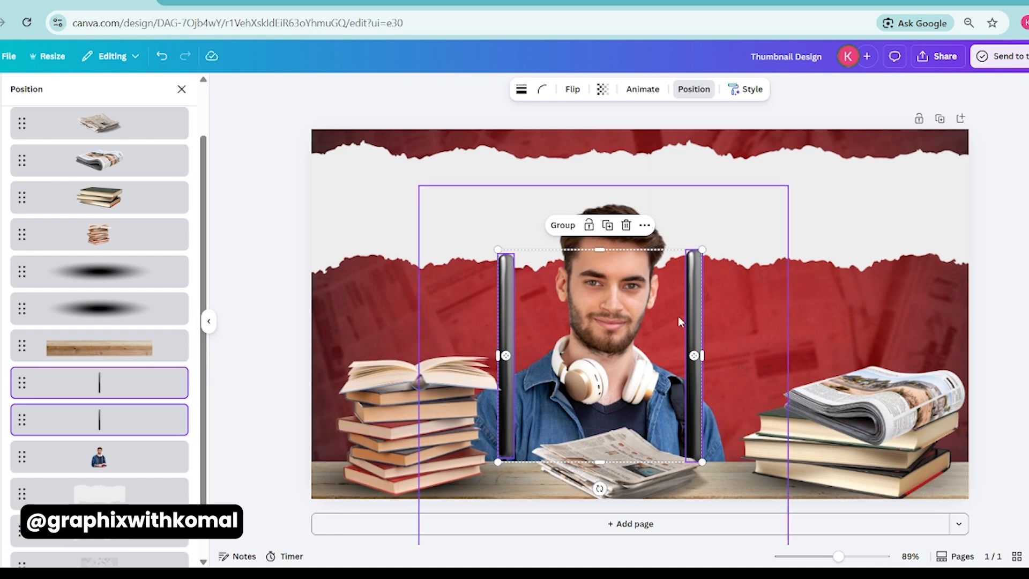
Nudge each black bar slightly down so it stands behind the table on either side of the student.
{"action": "left_click", "coordinate": [504, 416]}
{"action": "left_click_drag", "start_coordinate": [505, 417], "coordinate": [508, 420]}
{"action": "left_click_drag", "start_coordinate": [695, 368], "coordinate": [695, 373]}
{"action": "key", "text": "Escape"}
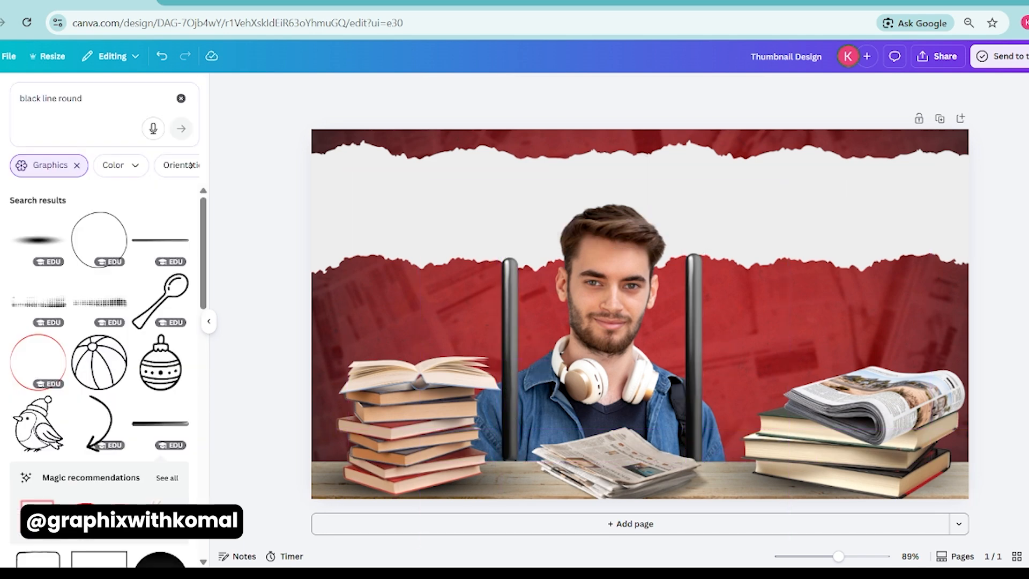
Search the graphics for "cross" and insert the thick red brushed X.
{"action": "left_click", "coordinate": [112, 110]}
{"action": "type", "text": "cross"}
{"action": "key", "text": "Return"}
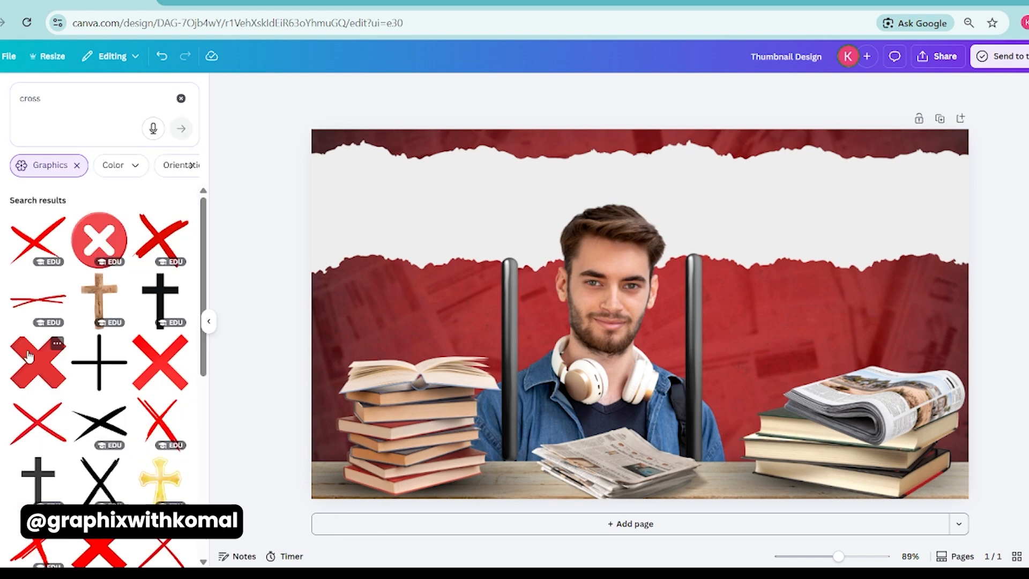
{"action": "left_click", "coordinate": [163, 256]}
Shrink the red X and place it over the student's mouth, then clear the element search.
{"action": "left_click_drag", "start_coordinate": [790, 165], "coordinate": [666, 270]}
{"action": "left_click_drag", "start_coordinate": [635, 306], "coordinate": [613, 323]}
{"action": "left_click", "coordinate": [1003, 294]}
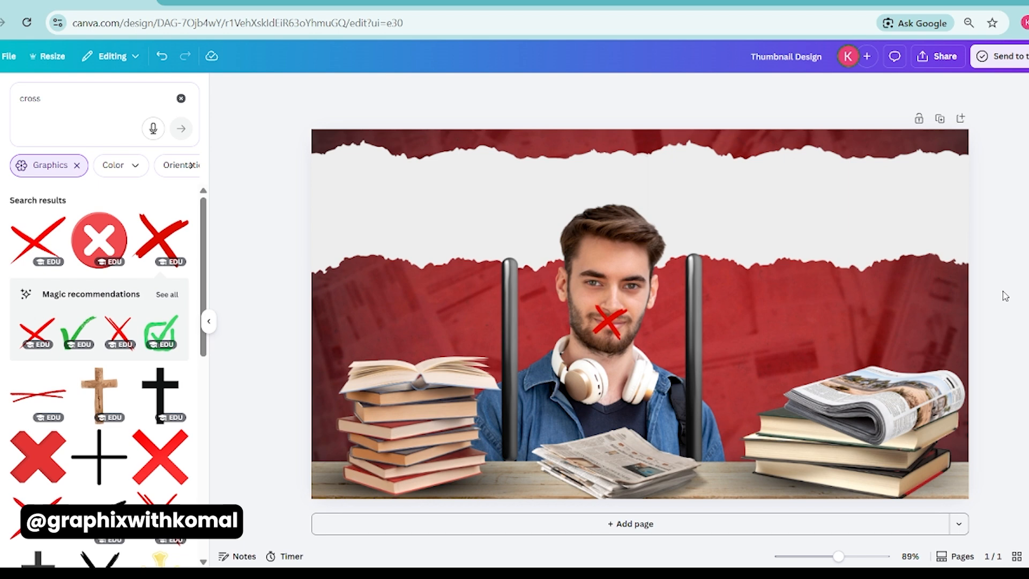
{"action": "left_click", "coordinate": [181, 98]}
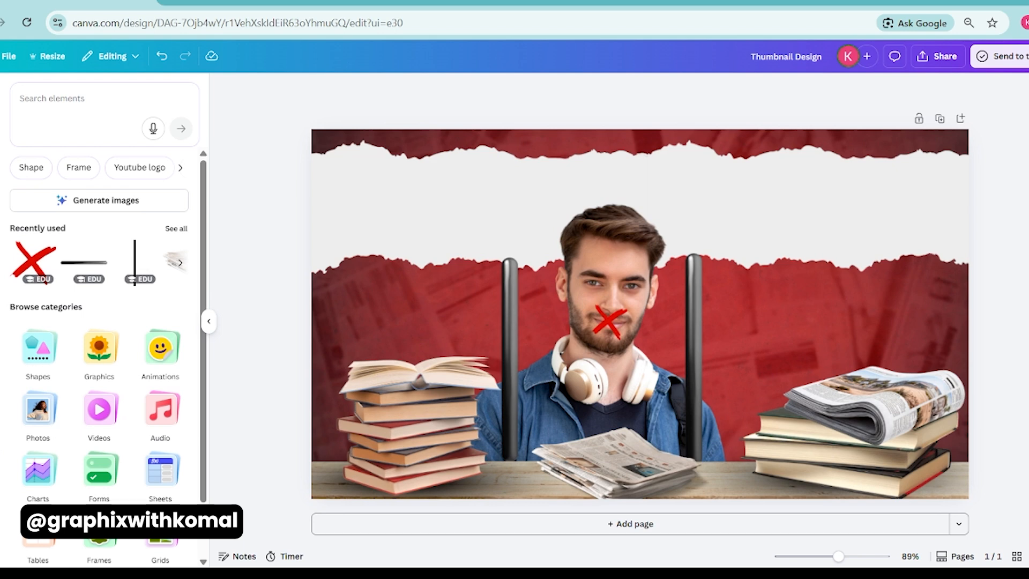
Add the text "Education Scam" in uppercase and place it on the white torn paper strip above the student.
{"action": "key", "text": "t"}
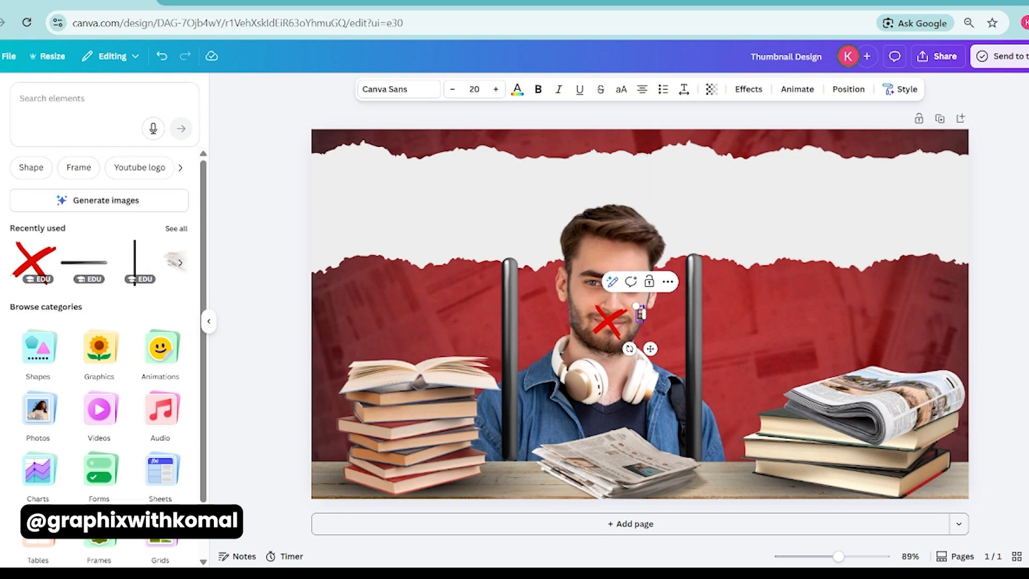
{"action": "left_click_drag", "start_coordinate": [587, 306], "coordinate": [491, 291]}
{"action": "left_click", "coordinate": [489, 306]}
{"action": "left_click", "coordinate": [496, 313]}
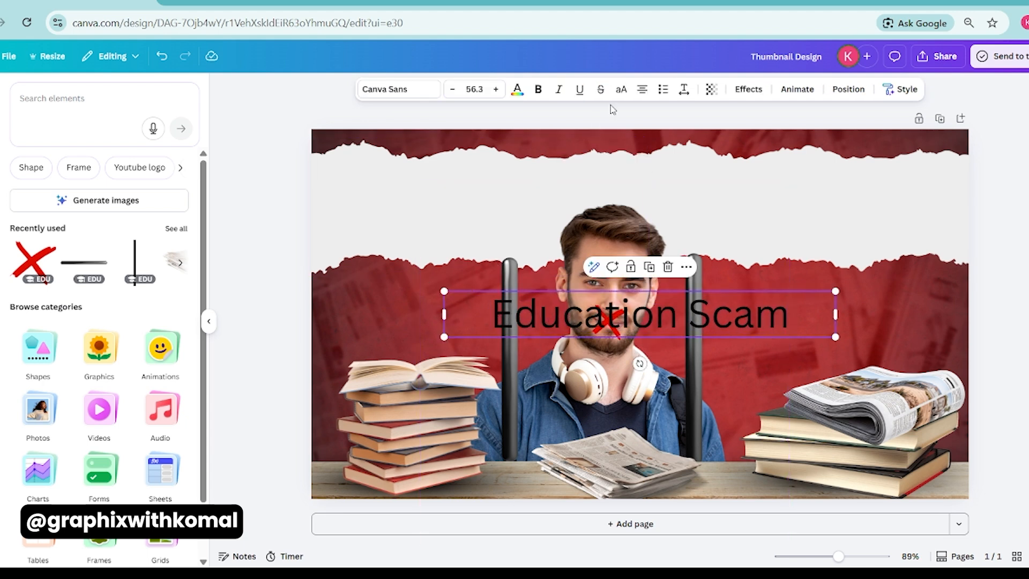
{"action": "left_click", "coordinate": [621, 89]}
{"action": "left_click_drag", "start_coordinate": [616, 295], "coordinate": [616, 196]}
Set the heading in bold TT Backwards and enlarge it to font size 105 on the torn paper.
{"action": "left_click", "coordinate": [397, 89]}
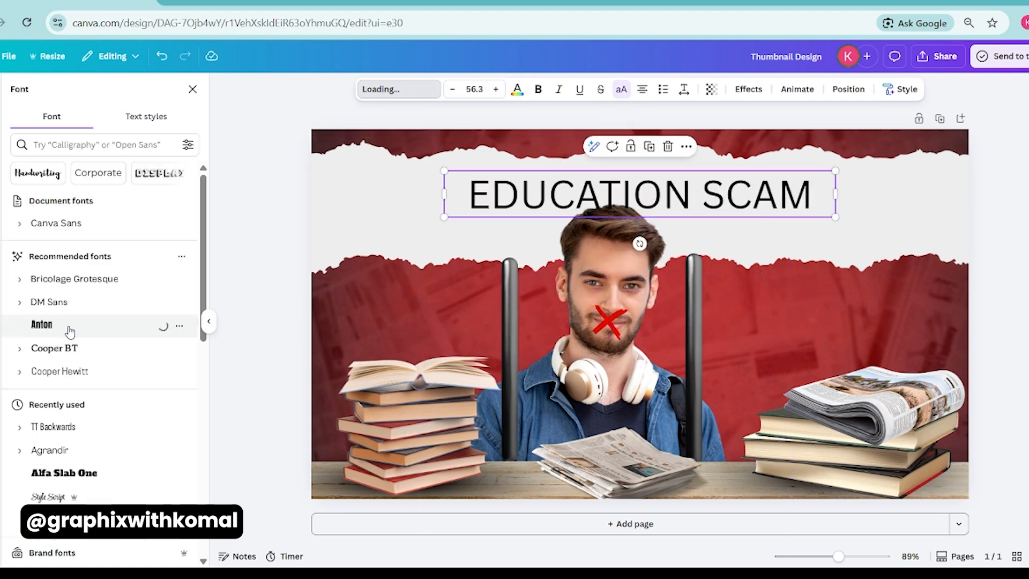
{"action": "scroll", "coordinate": [69, 330], "scroll_direction": "down", "scroll_amount": 3}
{"action": "left_click", "coordinate": [69, 281]}
{"action": "left_click_drag", "start_coordinate": [444, 194], "coordinate": [336, 236]}
{"action": "left_click", "coordinate": [538, 89]}
{"action": "left_click_drag", "start_coordinate": [515, 182], "coordinate": [515, 198]}
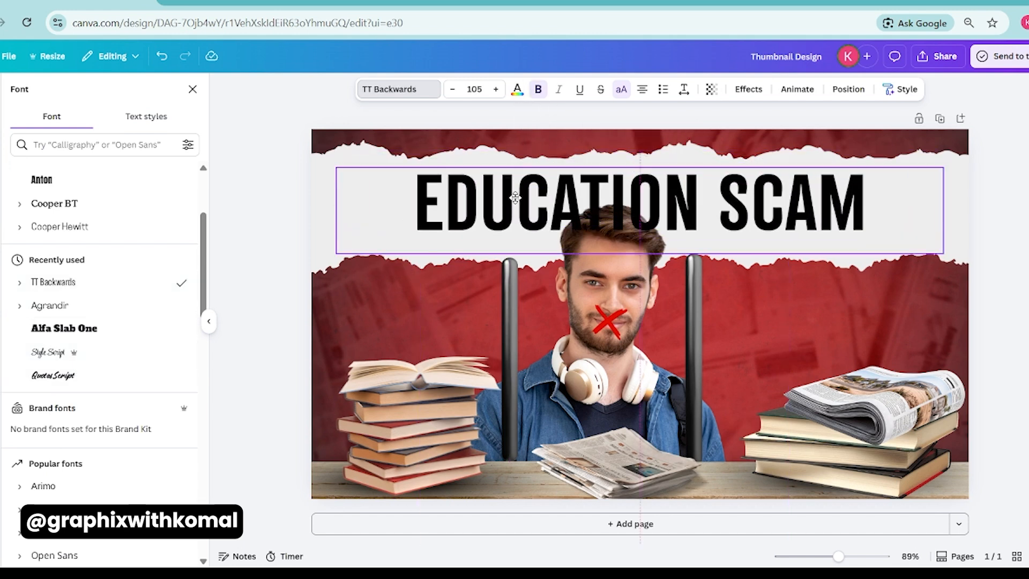
Enlarge the heading to font size 122 and centre it across the torn paper strip.
{"action": "left_click_drag", "start_coordinate": [336, 168], "coordinate": [289, 152]}
{"action": "left_click_drag", "start_coordinate": [285, 210], "coordinate": [347, 208]}
{"action": "left_click_drag", "start_coordinate": [422, 182], "coordinate": [422, 184]}
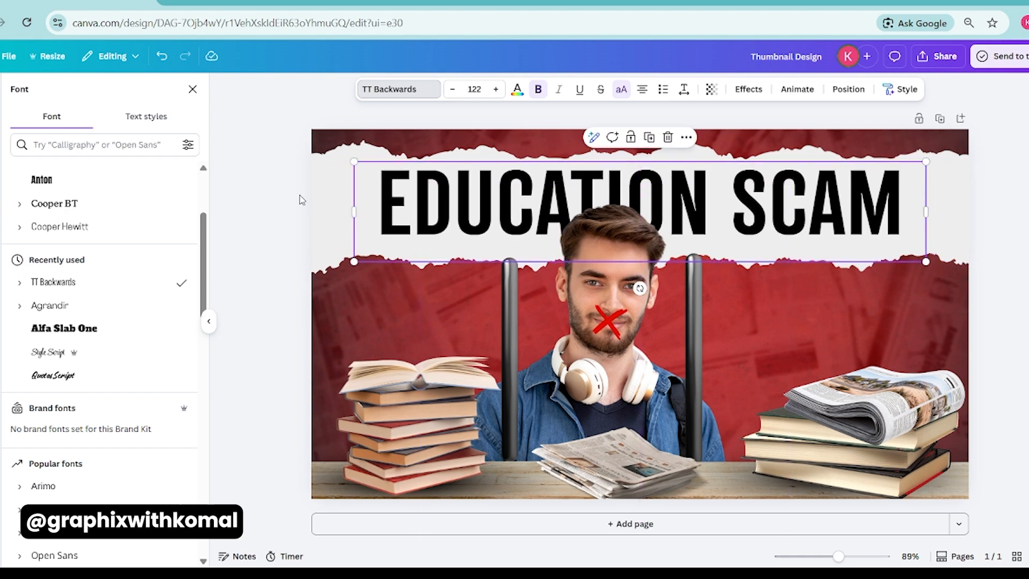
{"action": "left_click", "coordinate": [301, 200]}
Recolour the heading dark red from the background photo's colours and nudge it slightly down.
{"action": "left_click", "coordinate": [435, 201]}
{"action": "left_click", "coordinate": [397, 186]}
{"action": "left_click", "coordinate": [517, 90]}
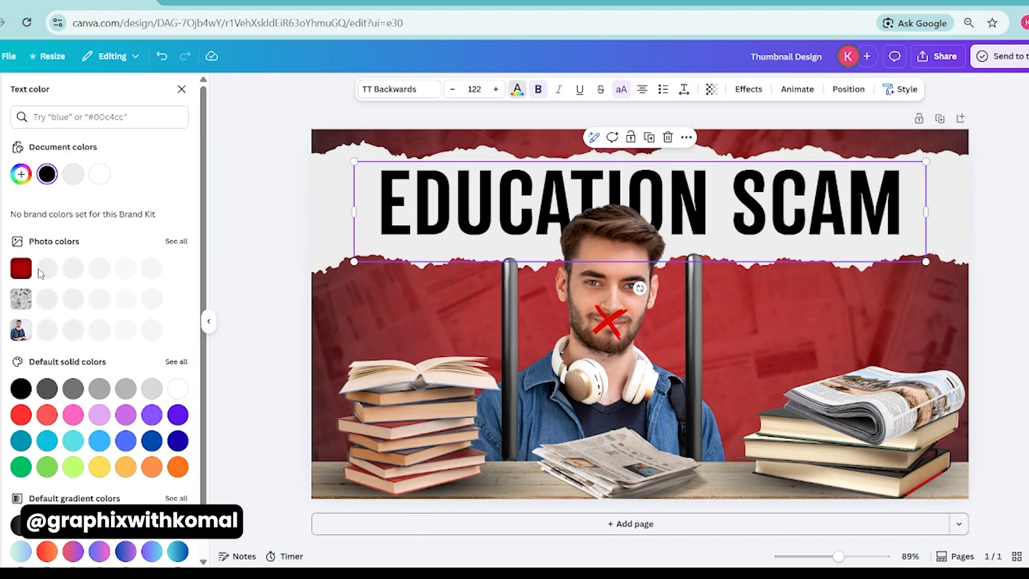
{"action": "left_click", "coordinate": [72, 268]}
{"action": "left_click_drag", "start_coordinate": [433, 193], "coordinate": [433, 197]}
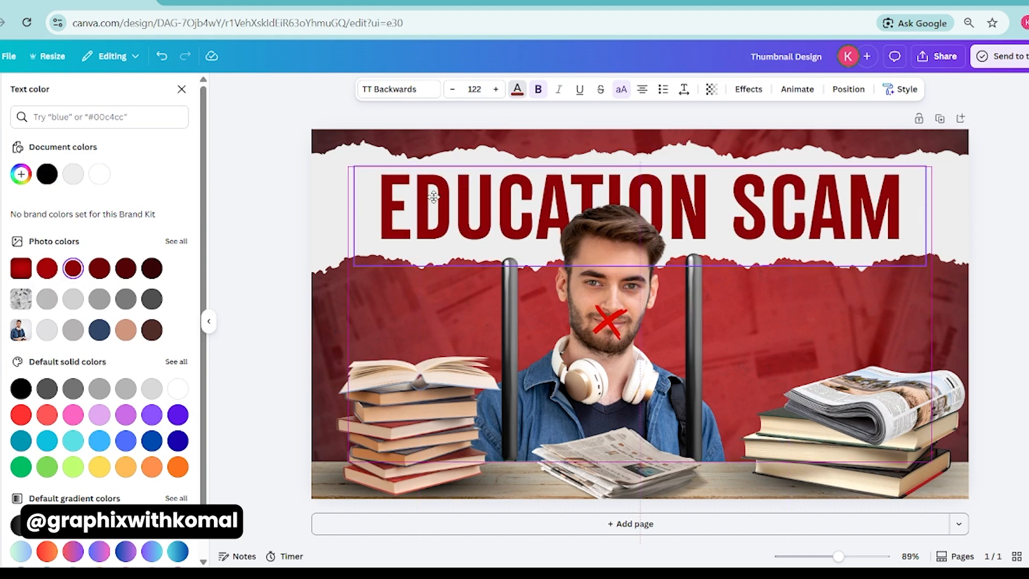
{"action": "left_click", "coordinate": [248, 212]}
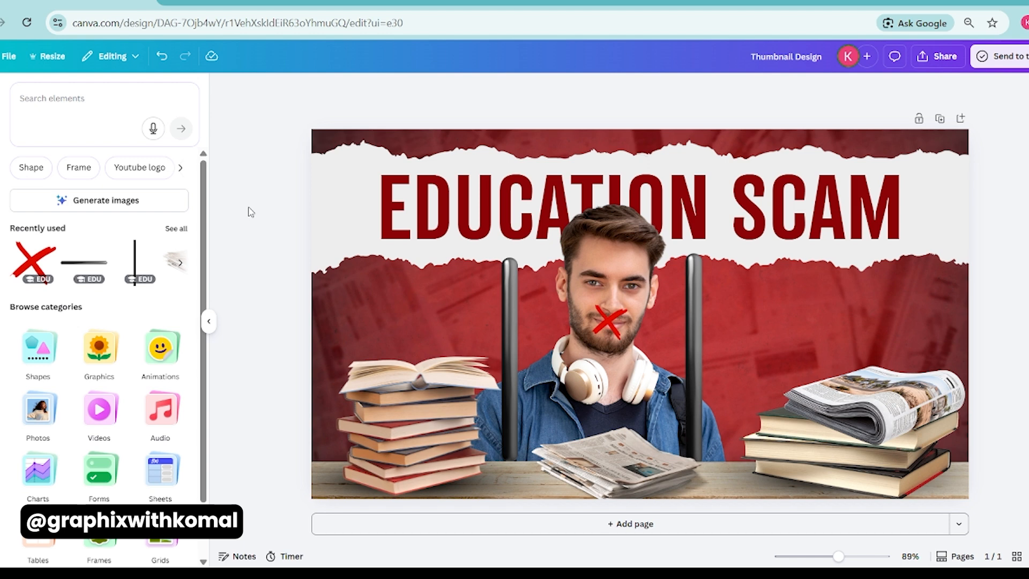
Nudge the red brushed X so it is centred on the student's mouth.
{"action": "left_click", "coordinate": [607, 320]}
{"action": "left_click_drag", "start_coordinate": [608, 320], "coordinate": [607, 317]}
{"action": "left_click", "coordinate": [942, 509]}
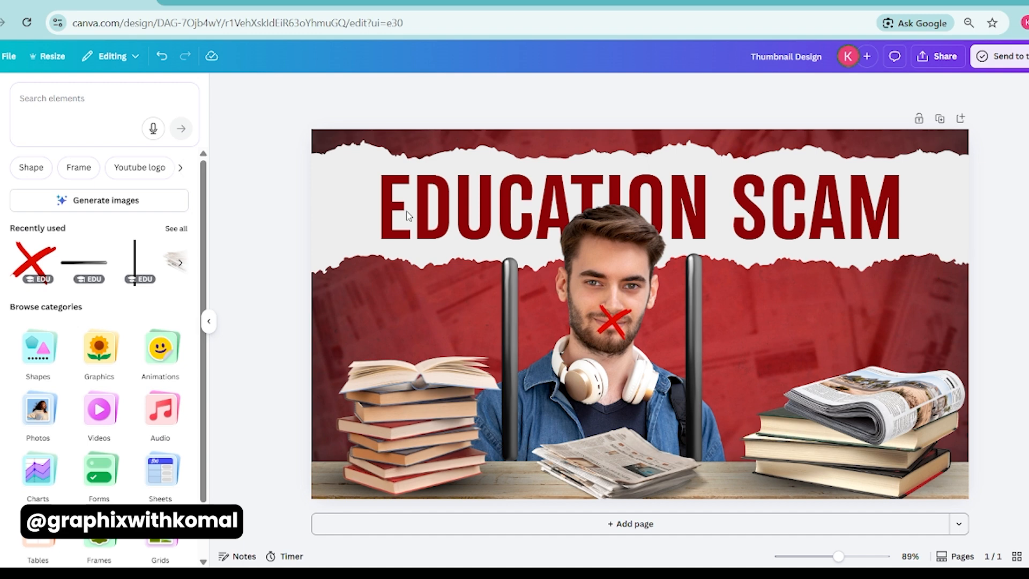
Search the graphics for "alert", put the red ALERT stamp on the rolled newspaper and the red warning triangle above the open book.
{"action": "left_click", "coordinate": [89, 109]}
{"action": "type", "text": "alert"}
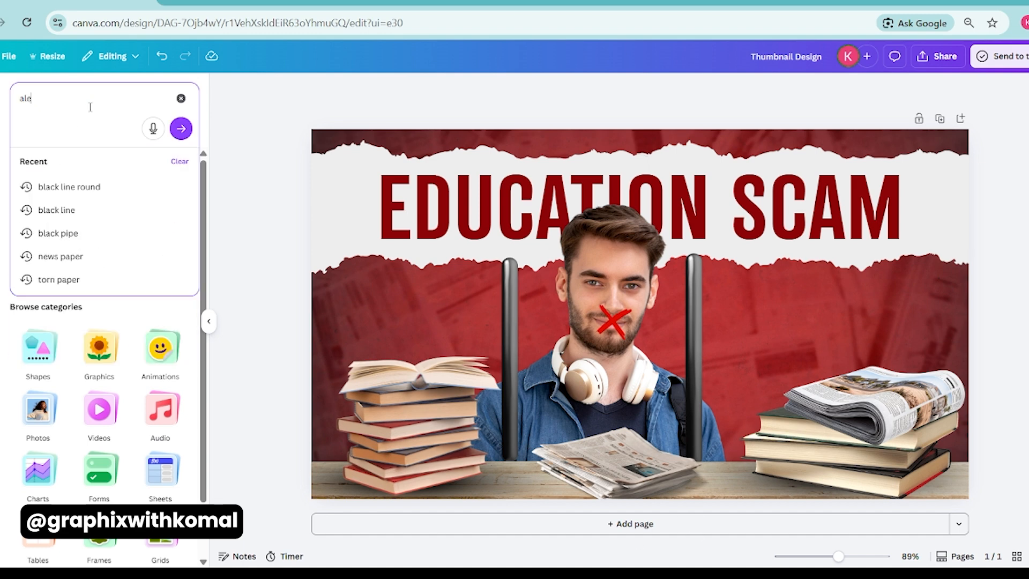
{"action": "key", "text": "Return"}
{"action": "left_click", "coordinate": [46, 163]}
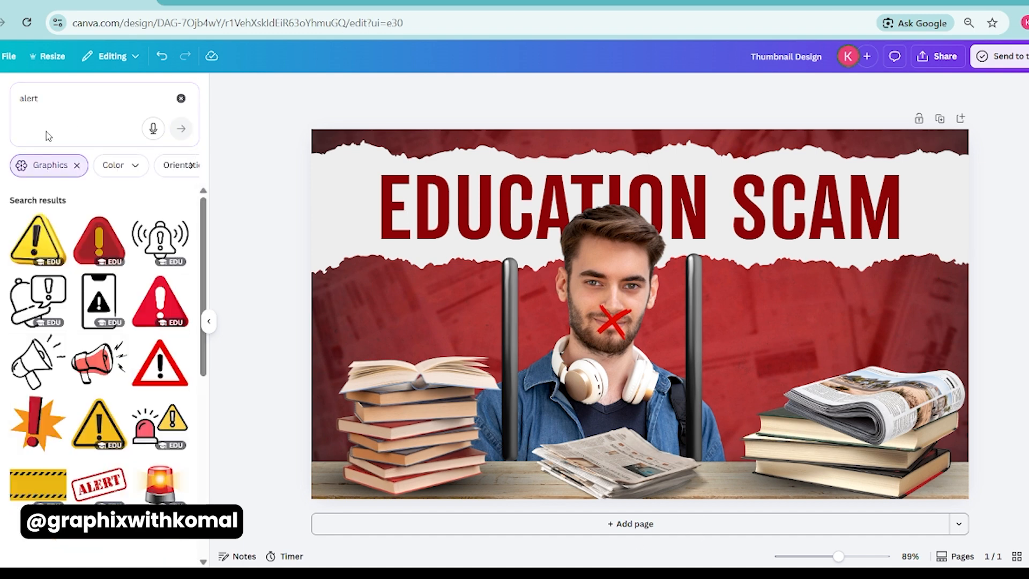
{"action": "left_click", "coordinate": [98, 484]}
{"action": "left_click_drag", "start_coordinate": [669, 303], "coordinate": [879, 393]}
{"action": "left_click", "coordinate": [99, 241]}
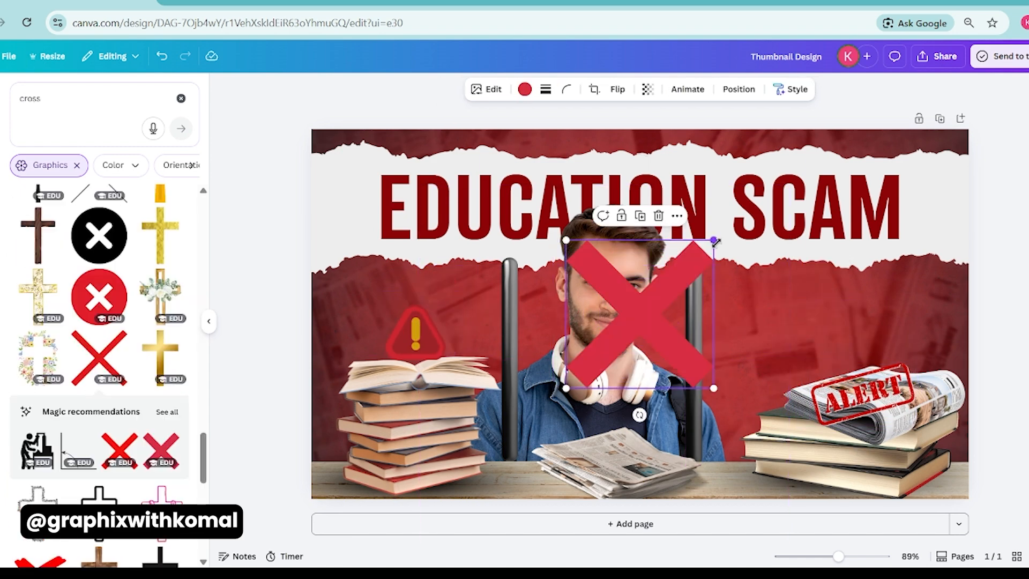
Shrink the straight-edged X to fit over the student's mouth and recolour it bright red.
{"action": "left_click_drag", "start_coordinate": [715, 242], "coordinate": [635, 323]}
{"action": "left_click_drag", "start_coordinate": [602, 344], "coordinate": [609, 322]}
{"action": "left_click", "coordinate": [525, 89]}
{"action": "left_click", "coordinate": [49, 175]}
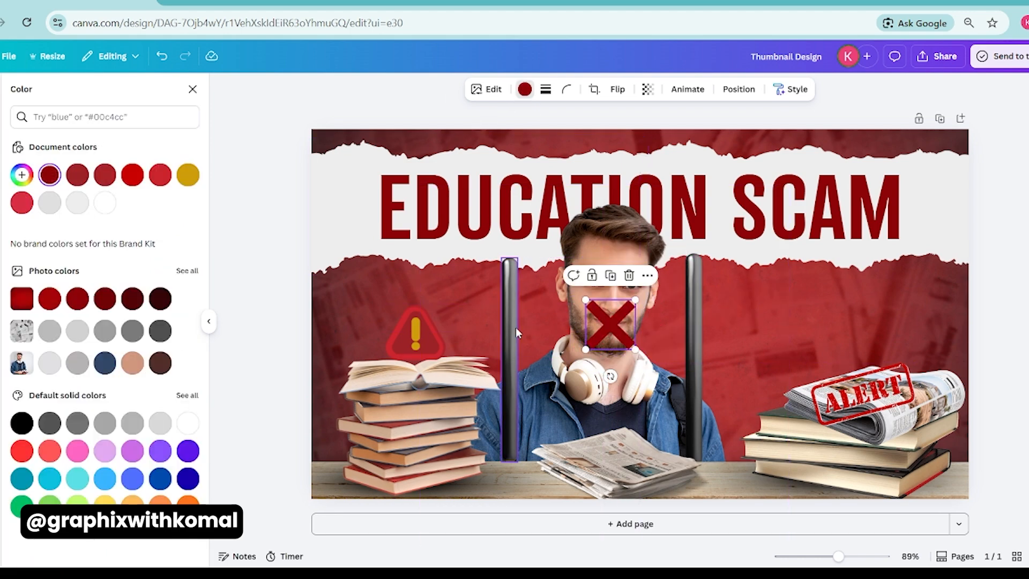
{"action": "left_click", "coordinate": [133, 179]}
Move both black bars inward, closer to the student's face.
{"action": "left_click", "coordinate": [511, 314]}
{"action": "left_click_drag", "start_coordinate": [544, 350], "coordinate": [558, 350]}
{"action": "left_click", "coordinate": [694, 343]}
{"action": "left_click_drag", "start_coordinate": [731, 350], "coordinate": [720, 351]}
{"action": "left_click", "coordinate": [1019, 298]}
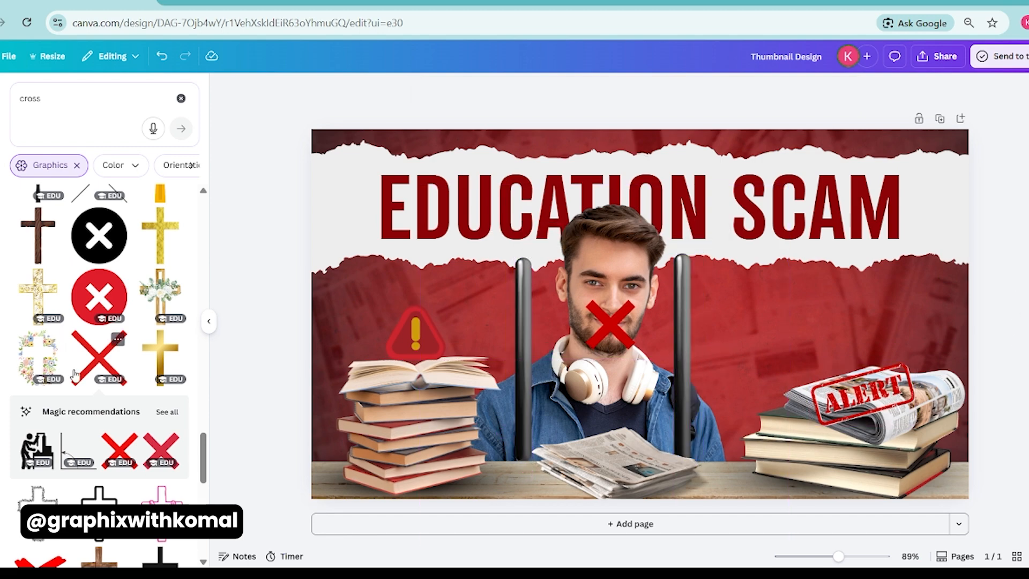
Give the student photo a white Outline shadow effect with a size of 9.
{"action": "scroll", "coordinate": [74, 371], "scroll_direction": "down", "scroll_amount": 6}
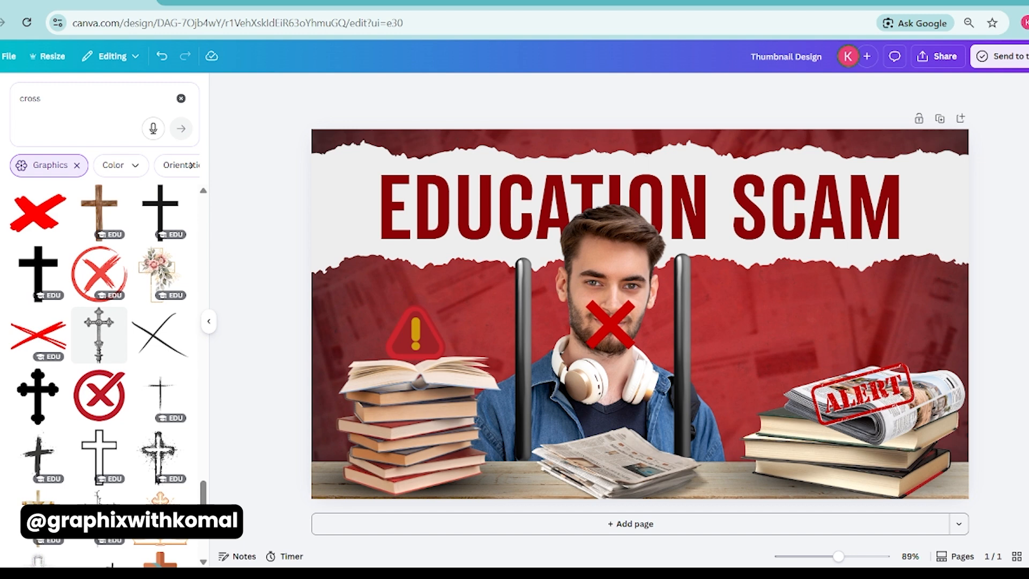
{"action": "left_click", "coordinate": [612, 246]}
{"action": "left_click", "coordinate": [410, 89]}
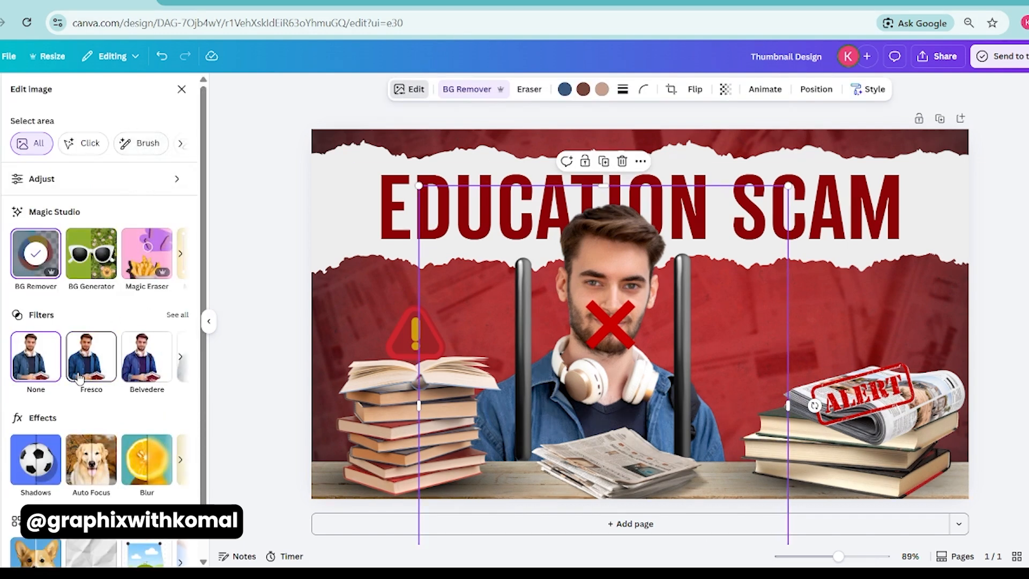
{"action": "scroll", "coordinate": [79, 378], "scroll_direction": "down", "scroll_amount": 1}
{"action": "left_click", "coordinate": [39, 432]}
{"action": "left_click", "coordinate": [103, 220]}
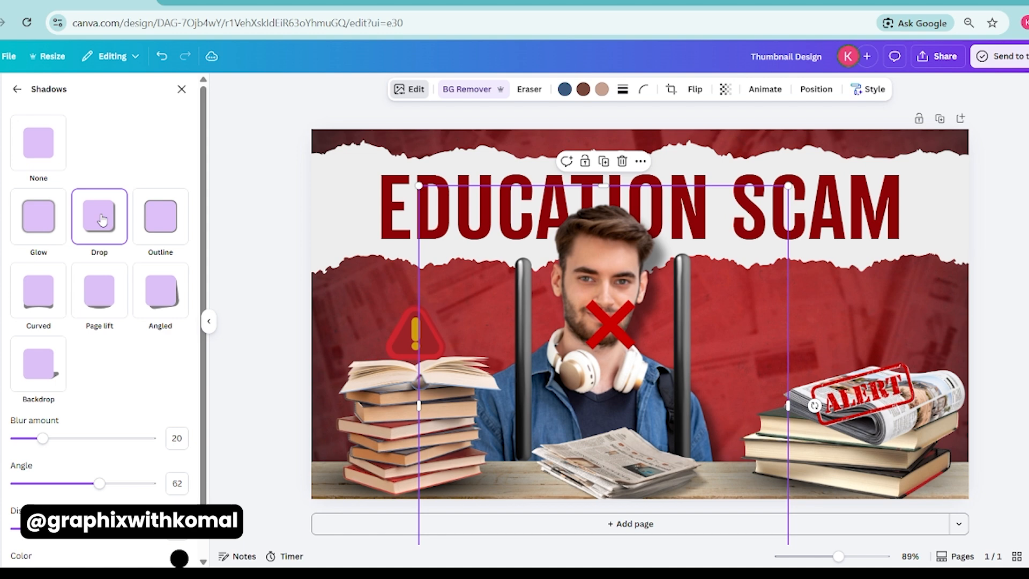
{"action": "left_click", "coordinate": [159, 232]}
{"action": "left_click", "coordinate": [196, 484]}
{"action": "left_click_drag", "start_coordinate": [197, 394], "coordinate": [185, 242]}
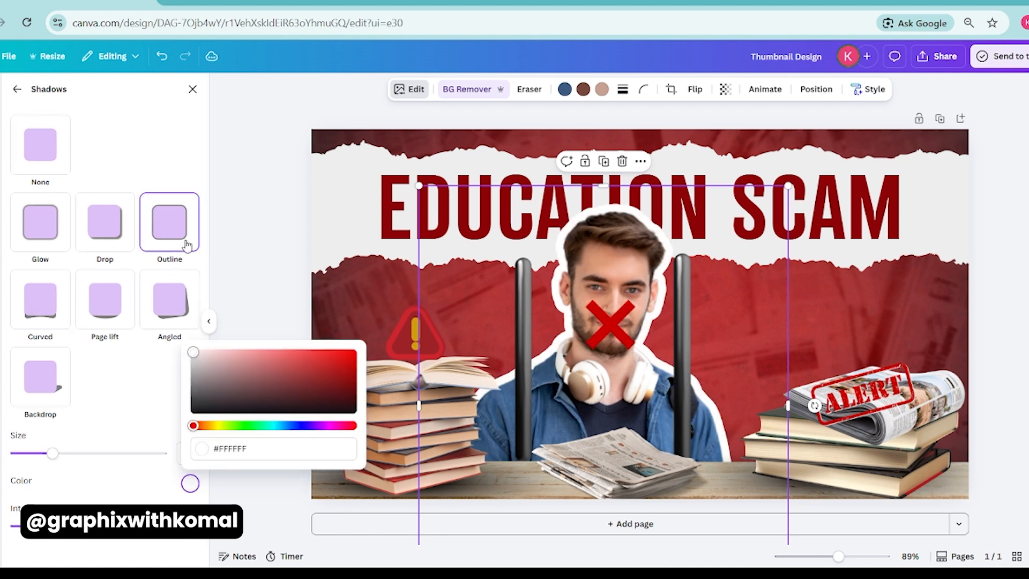
{"action": "left_click", "coordinate": [154, 483]}
{"action": "left_click_drag", "start_coordinate": [52, 454], "coordinate": [31, 460]}
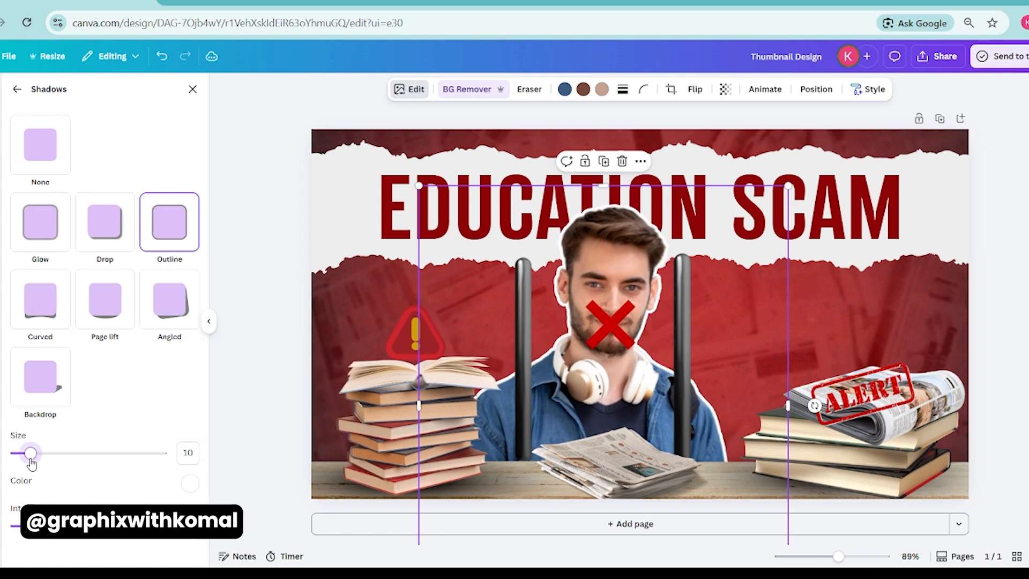
Recolour both torn paper pieces behind the heading pure white.
{"action": "left_click", "coordinate": [317, 251]}
{"action": "left_click", "coordinate": [932, 243], "text": "shift"}
{"action": "left_click", "coordinate": [511, 90]}
{"action": "left_click", "coordinate": [188, 422]}
{"action": "left_click", "coordinate": [262, 305]}
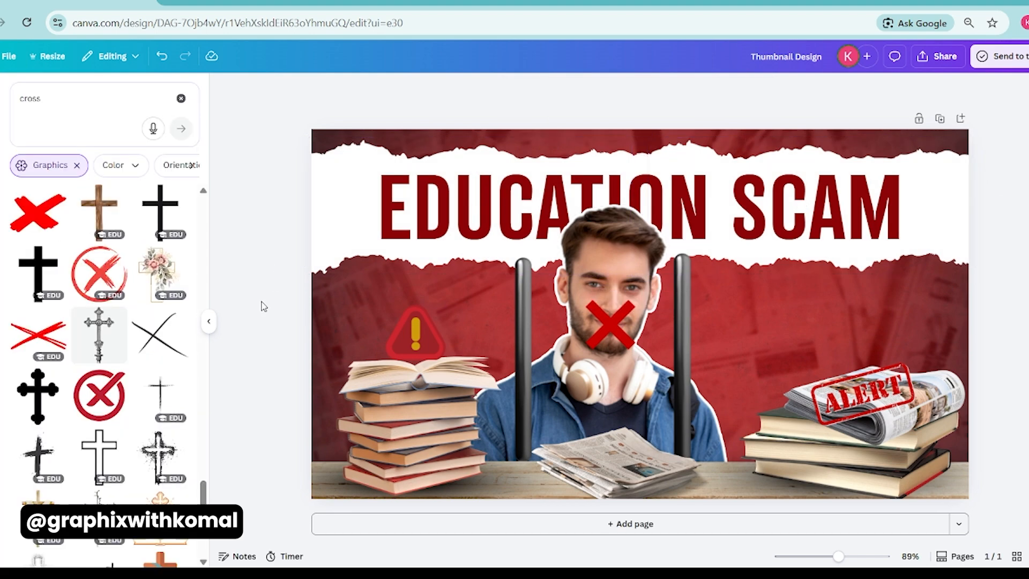
Search the graphics for "white glow" and insert the first soft white glow in place of the one tried before it.
{"action": "left_click", "coordinate": [54, 98]}
{"action": "key", "text": "BackSpace"}
{"action": "type", "text": "wh"}
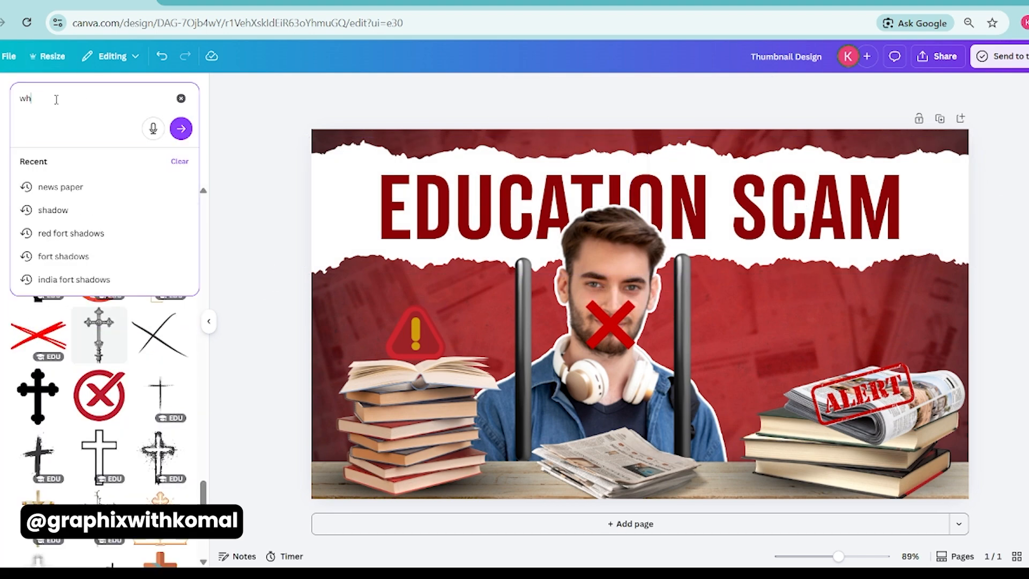
{"action": "type", "text": "ite glow"}
{"action": "key", "text": "Return"}
{"action": "left_click", "coordinate": [88, 319]}
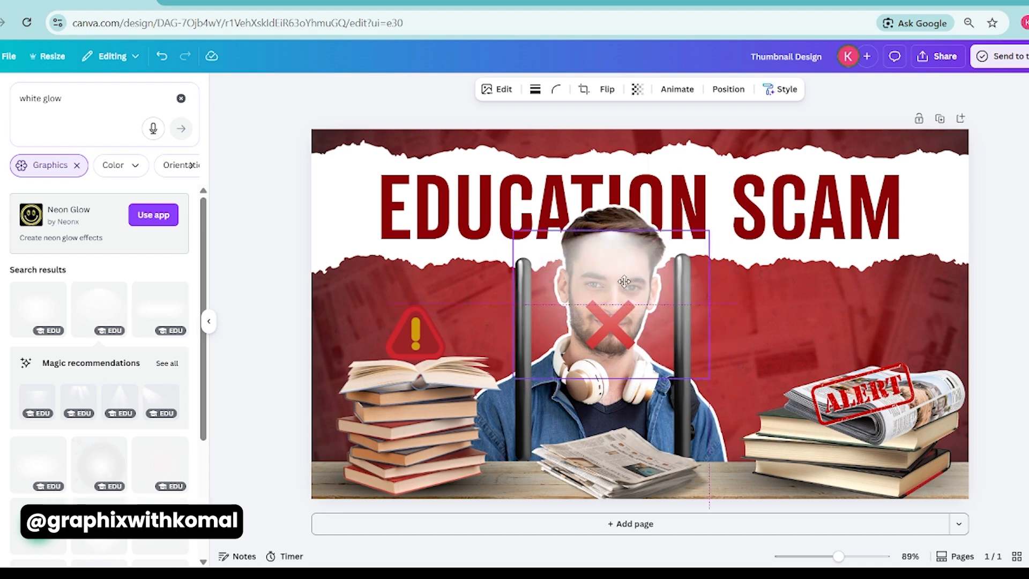
{"action": "left_click", "coordinate": [658, 156]}
{"action": "left_click", "coordinate": [51, 304]}
Position the white glow around the student and move it down the layer order to behind him.
{"action": "left_click_drag", "start_coordinate": [613, 303], "coordinate": [622, 282]}
{"action": "left_click_drag", "start_coordinate": [603, 279], "coordinate": [605, 359], "text": "alt"}
{"action": "left_click", "coordinate": [787, 90]}
{"action": "left_click_drag", "start_coordinate": [115, 204], "coordinate": [102, 472]}
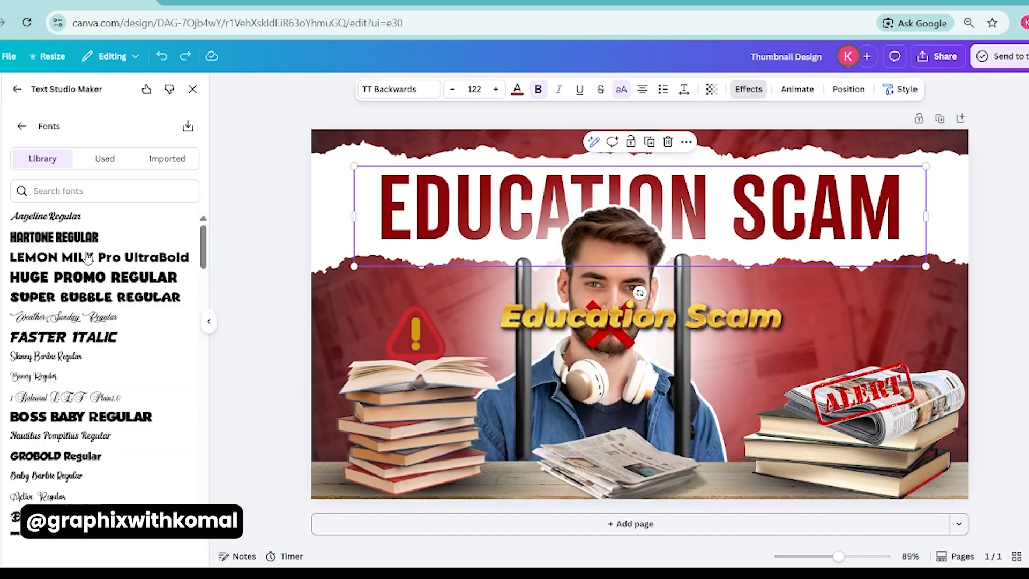
Try the Hartone Regular, Fredoka Bold and Snickers Normal fonts on the New Year 2026 gold text in Text Studio Maker.
{"action": "left_click", "coordinate": [84, 239]}
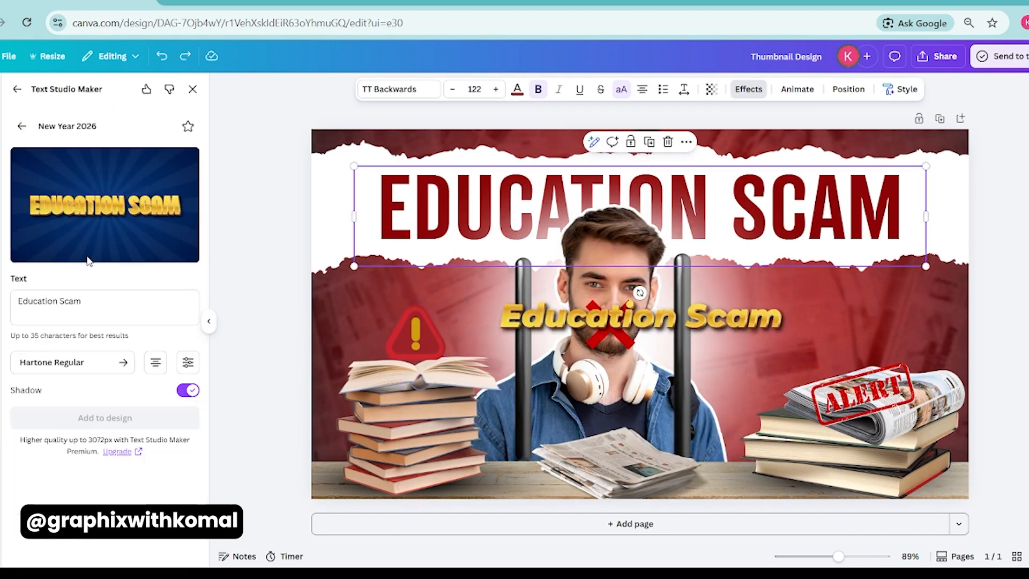
{"action": "left_click", "coordinate": [103, 363]}
{"action": "scroll", "coordinate": [106, 366], "scroll_direction": "down", "scroll_amount": 9}
{"action": "left_click", "coordinate": [95, 330]}
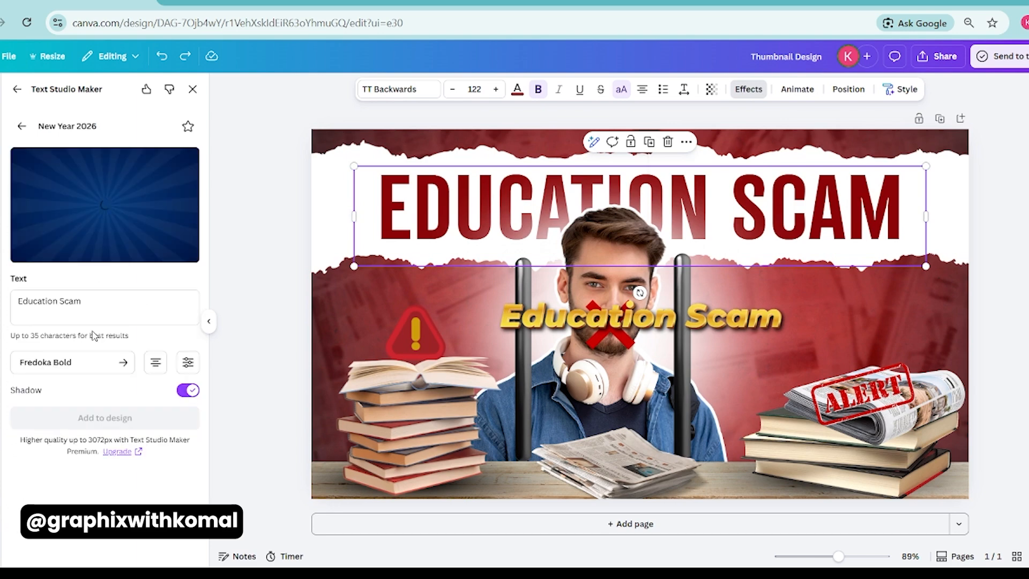
{"action": "left_click", "coordinate": [115, 363]}
{"action": "scroll", "coordinate": [117, 367], "scroll_direction": "down", "scroll_amount": 2}
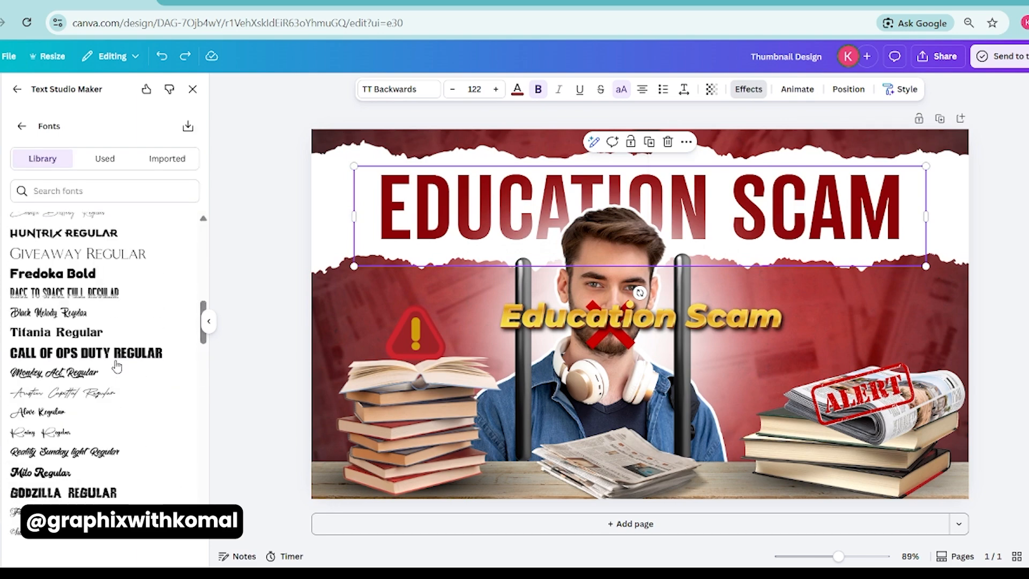
{"action": "scroll", "coordinate": [108, 339], "scroll_direction": "down", "scroll_amount": 5}
{"action": "left_click", "coordinate": [107, 340]}
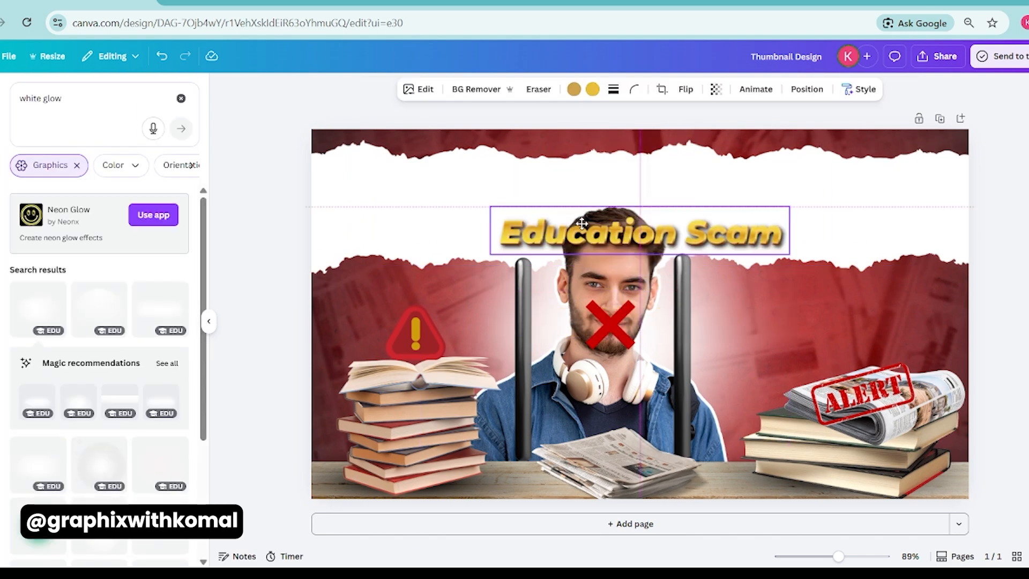
Replace the dark red heading with the gold "Education Scam" text, enlarged across the torn paper and layered behind the student's head.
{"action": "left_click_drag", "start_coordinate": [641, 231], "coordinate": [640, 196]}
{"action": "left_click_drag", "start_coordinate": [484, 172], "coordinate": [326, 145]}
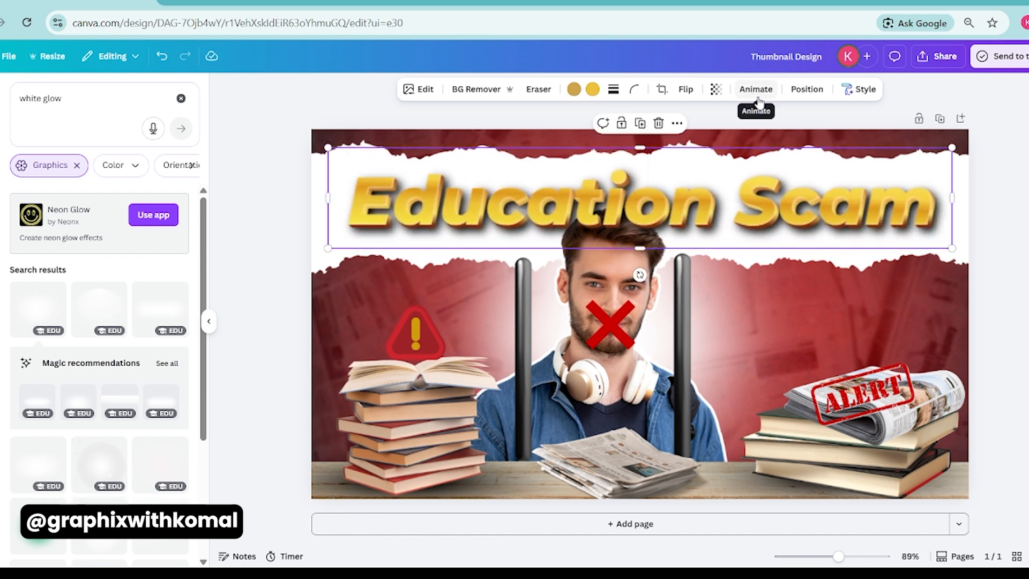
{"action": "left_click_drag", "start_coordinate": [535, 176], "coordinate": [535, 173]}
{"action": "left_click", "coordinate": [275, 221]}
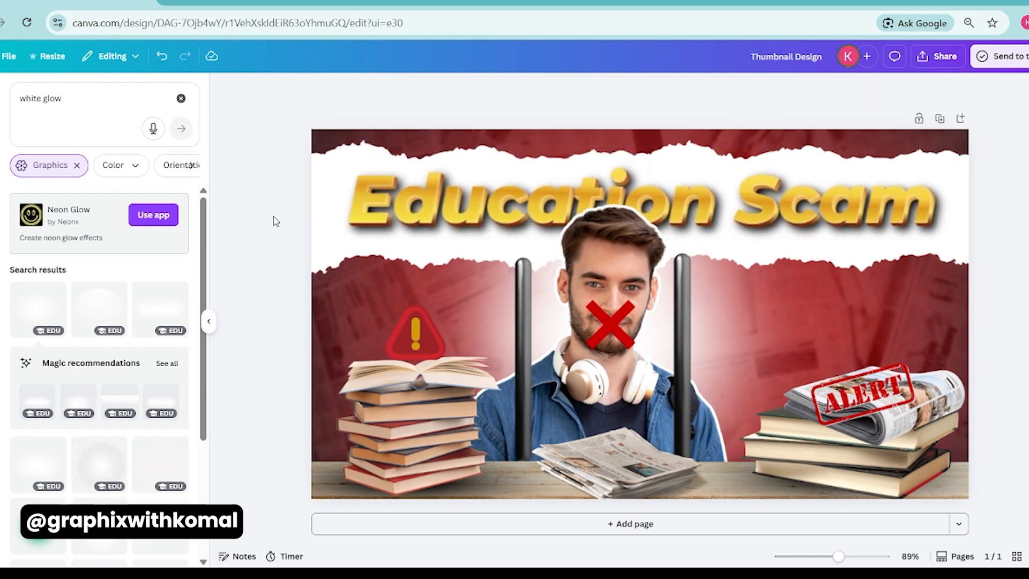
Recolour both torn paper pieces dark maroon using the background photo's colours.
{"action": "scroll", "coordinate": [456, 230], "scroll_direction": "down", "scroll_amount": 2}
{"action": "scroll", "coordinate": [964, 374], "scroll_direction": "up", "scroll_amount": 1}
{"action": "left_click", "coordinate": [394, 265]}
{"action": "left_click", "coordinate": [784, 266], "text": "shift"}
{"action": "left_click", "coordinate": [510, 89]}
{"action": "left_click", "coordinate": [50, 175]}
{"action": "left_click", "coordinate": [105, 174]}
{"action": "left_click", "coordinate": [132, 174]}
{"action": "left_click", "coordinate": [78, 299]}
{"action": "left_click", "coordinate": [105, 300]}
{"action": "left_click", "coordinate": [132, 300]}
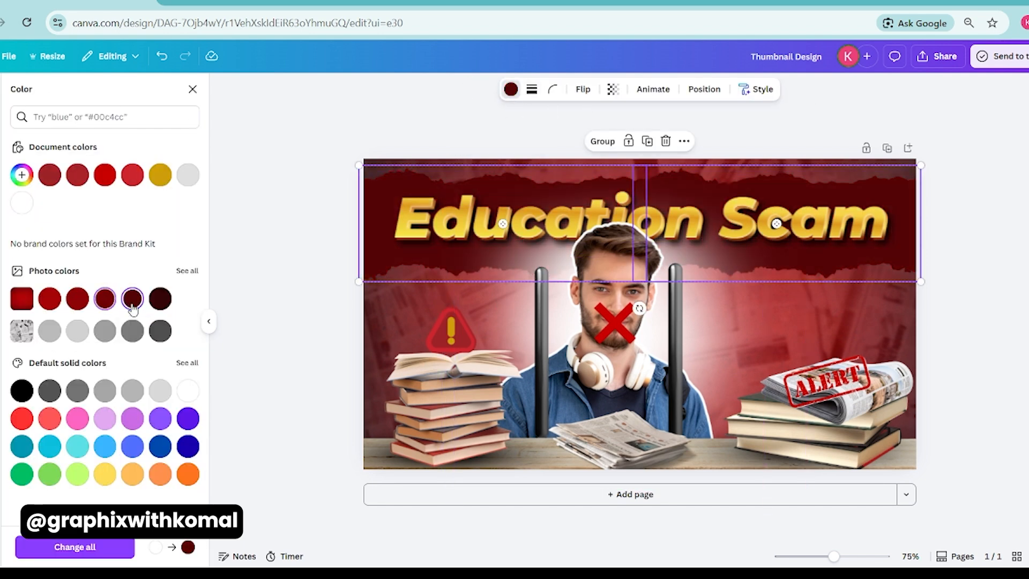
{"action": "left_click", "coordinate": [288, 268]}
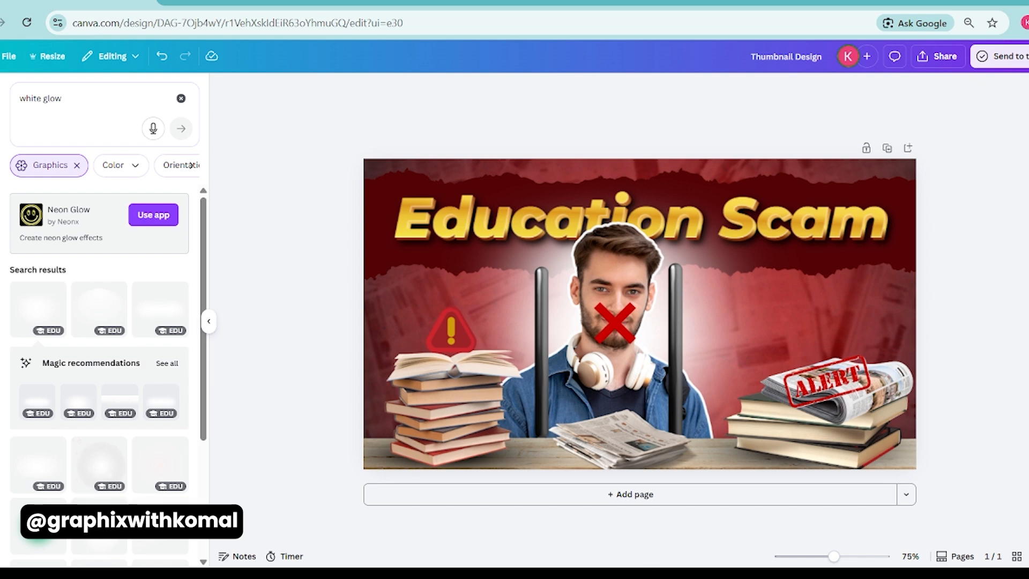
Search the graphics for "yellow glow" and place small orange sparkles on the words "Education" and "Scam".
{"action": "left_click", "coordinate": [96, 101]}
{"action": "left_click_drag", "start_coordinate": [43, 99], "coordinate": [20, 99]}
{"action": "type", "text": "yellow"}
{"action": "key", "text": "Return"}
{"action": "scroll", "coordinate": [81, 374], "scroll_direction": "down", "scroll_amount": 1}
{"action": "left_click", "coordinate": [99, 359]}
{"action": "left_click_drag", "start_coordinate": [786, 189], "coordinate": [595, 399]}
{"action": "left_click_drag", "start_coordinate": [547, 409], "coordinate": [776, 218]}
{"action": "left_click", "coordinate": [1009, 198]}
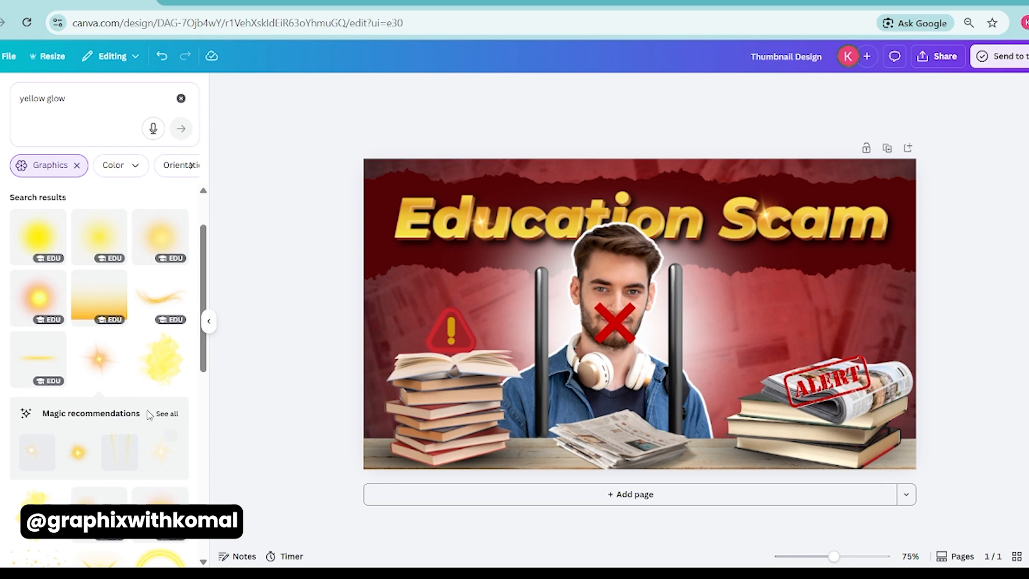
Try another yellow glow graphic over the warning triangle above the open book.
{"action": "scroll", "coordinate": [144, 359], "scroll_direction": "down", "scroll_amount": 5}
{"action": "scroll", "coordinate": [144, 362], "scroll_direction": "down", "scroll_amount": 4}
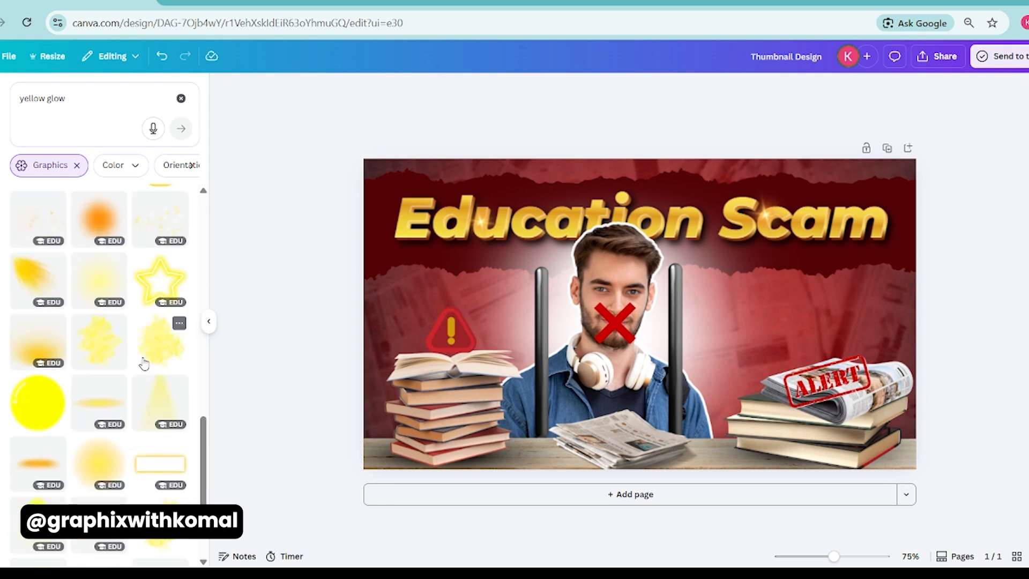
{"action": "scroll", "coordinate": [146, 361], "scroll_direction": "up", "scroll_amount": 2}
{"action": "left_click", "coordinate": [100, 423]}
{"action": "left_click_drag", "start_coordinate": [646, 399], "coordinate": [457, 300]}
{"action": "left_click", "coordinate": [470, 364]}
Insert the thin horizontal yellow glow at the start of the gold heading and move it behind the text in the layer order.
{"action": "scroll", "coordinate": [156, 344], "scroll_direction": "up", "scroll_amount": 10}
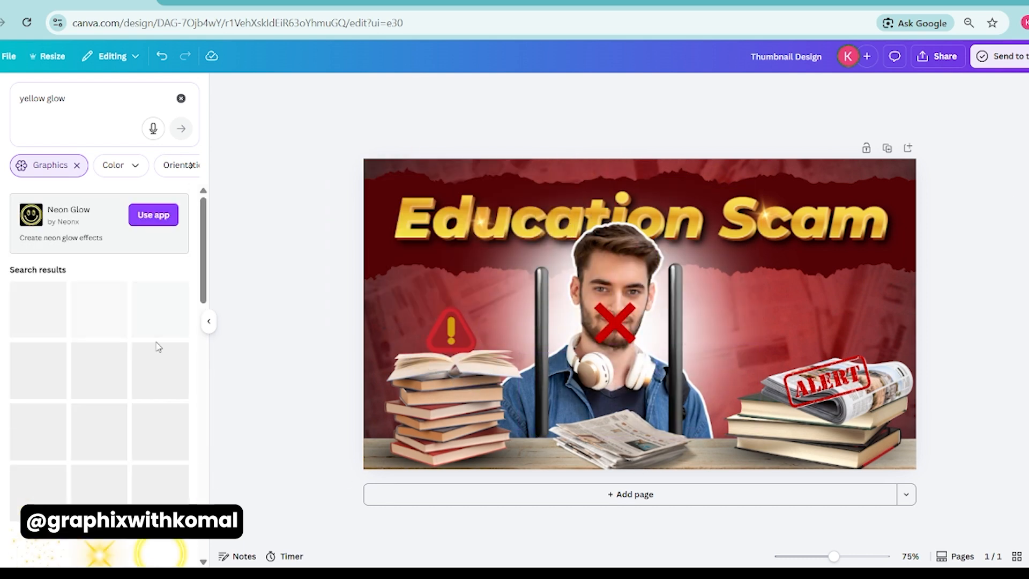
{"action": "left_click", "coordinate": [102, 476]}
{"action": "left_click_drag", "start_coordinate": [612, 318], "coordinate": [414, 236]}
{"action": "key", "text": "ctrl+["}
{"action": "key", "text": "ctrl+["}
{"action": "key", "text": "ctrl+["}
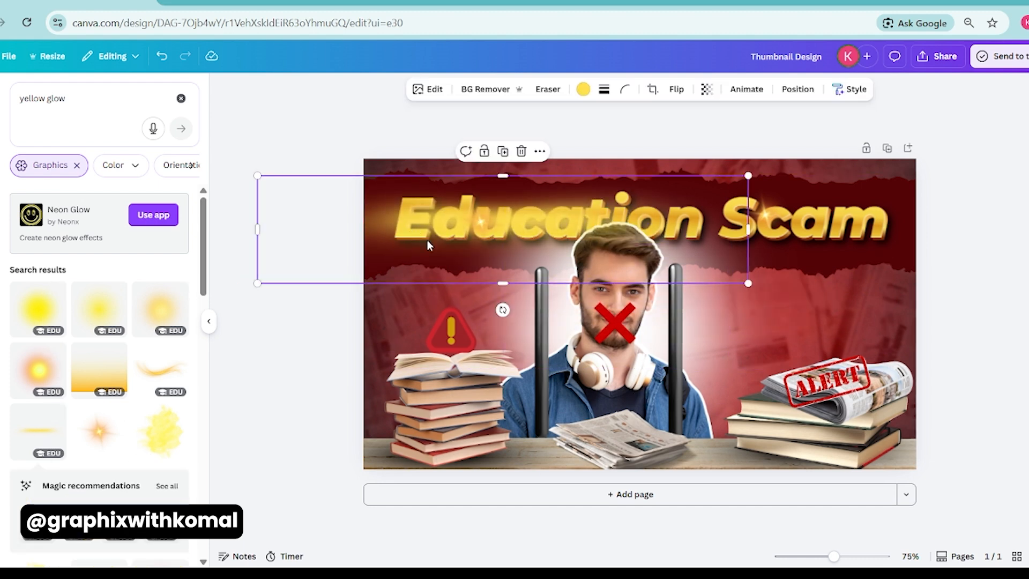
{"action": "left_click", "coordinate": [798, 89]}
{"action": "scroll", "coordinate": [124, 432], "scroll_direction": "down", "scroll_amount": 3}
{"action": "left_click_drag", "start_coordinate": [120, 433], "coordinate": [125, 424]}
Place a matching yellow glow behind the end of the gold heading, at the word "Scam".
{"action": "left_click_drag", "start_coordinate": [326, 239], "coordinate": [641, 246]}
{"action": "left_click_drag", "start_coordinate": [1028, 183], "coordinate": [1019, 192]}
{"action": "left_click_drag", "start_coordinate": [1003, 213], "coordinate": [992, 210]}
{"action": "left_click", "coordinate": [1023, 163]}
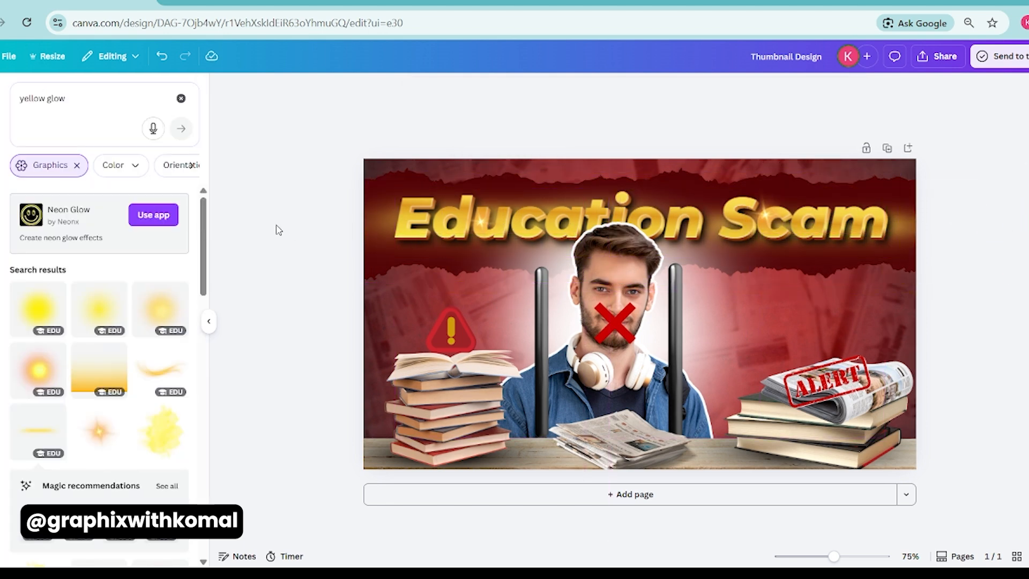
{"action": "left_click", "coordinate": [655, 433]}
{"action": "left_click", "coordinate": [339, 393]}
{"action": "left_click", "coordinate": [379, 384]}
{"action": "left_click", "coordinate": [255, 375]}
{"action": "left_click", "coordinate": [622, 437]}
{"action": "left_click", "coordinate": [252, 396]}
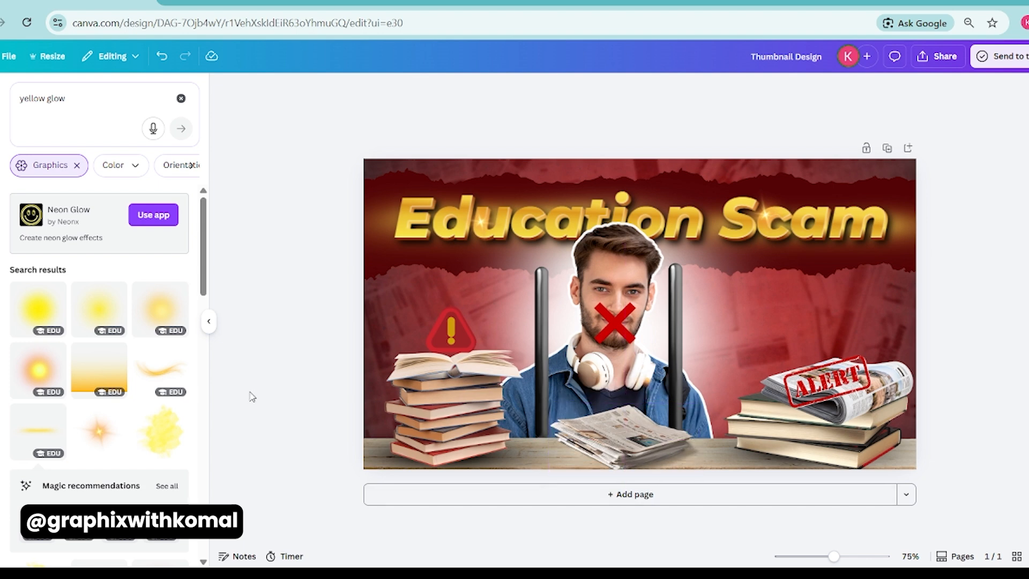
Search the elements for "falling news paper" and look through the graphics, photos and other results.
{"action": "triple_click", "coordinate": [64, 94]}
{"action": "type", "text": "aert"}
{"action": "triple_click", "coordinate": [64, 95]}
{"action": "type", "text": "falling news paper"}
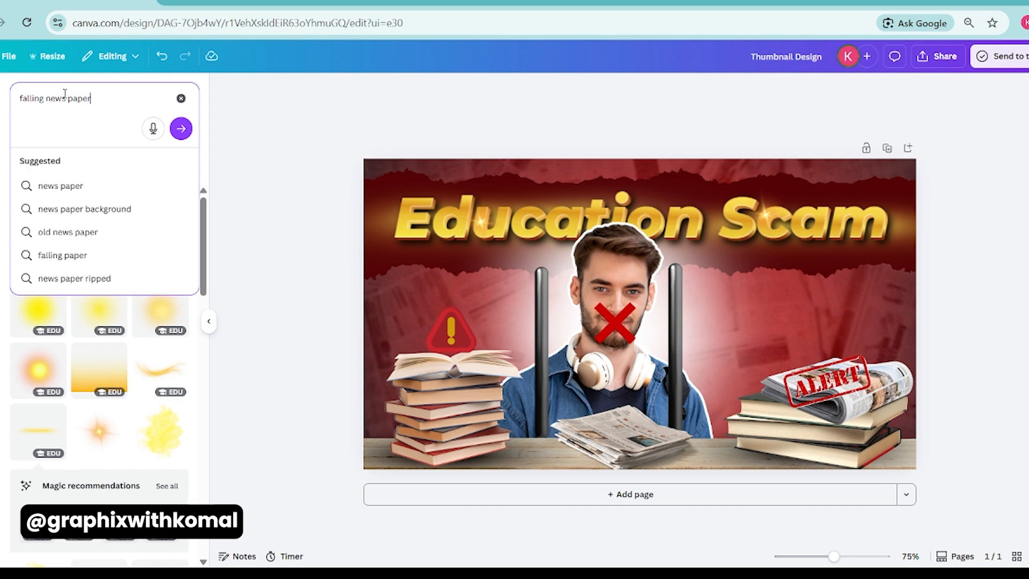
{"action": "key", "text": "Return"}
{"action": "left_click", "coordinate": [75, 165]}
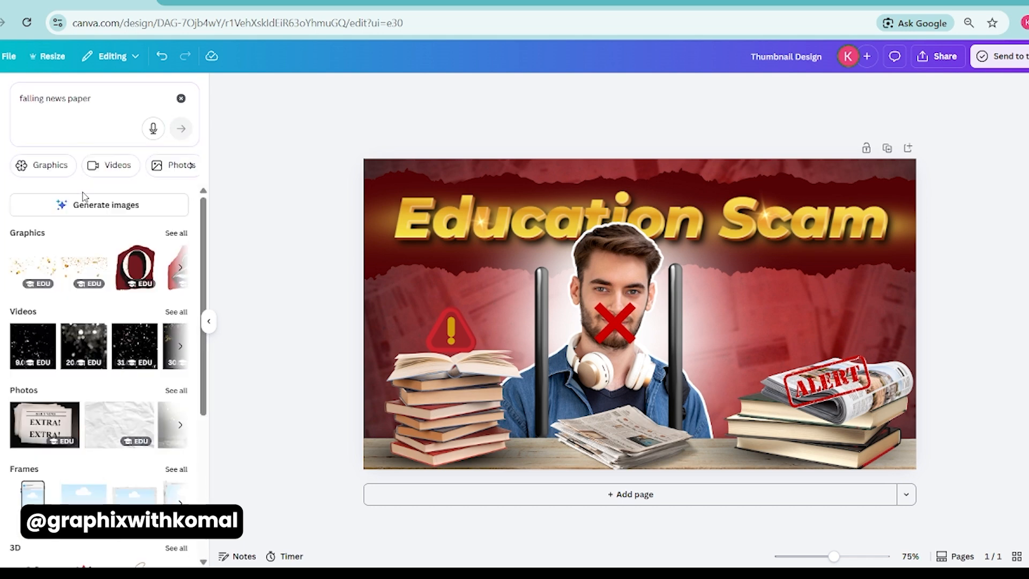
{"action": "scroll", "coordinate": [111, 295], "scroll_direction": "down", "scroll_amount": 3}
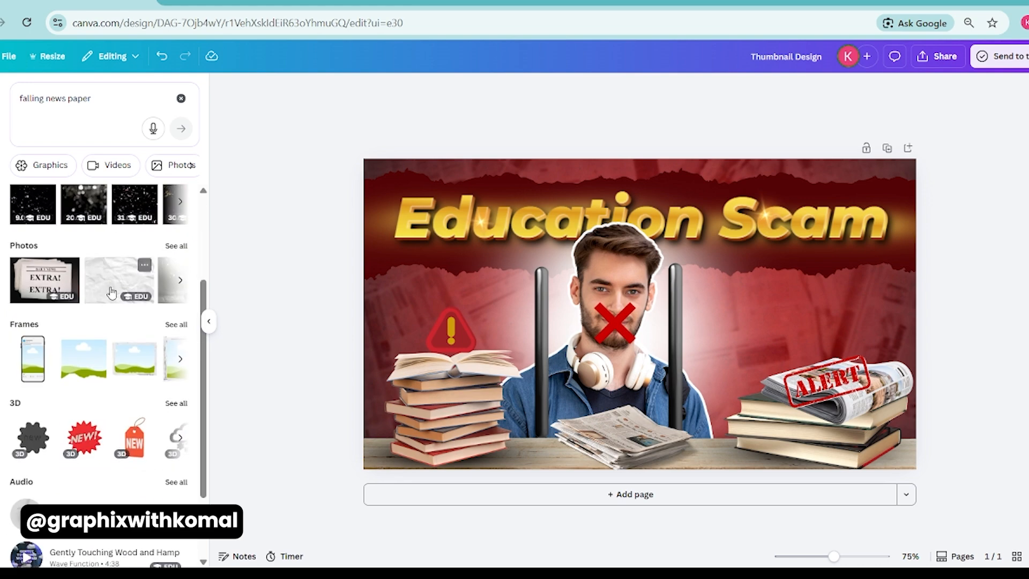
{"action": "scroll", "coordinate": [94, 352], "scroll_direction": "up", "scroll_amount": 3}
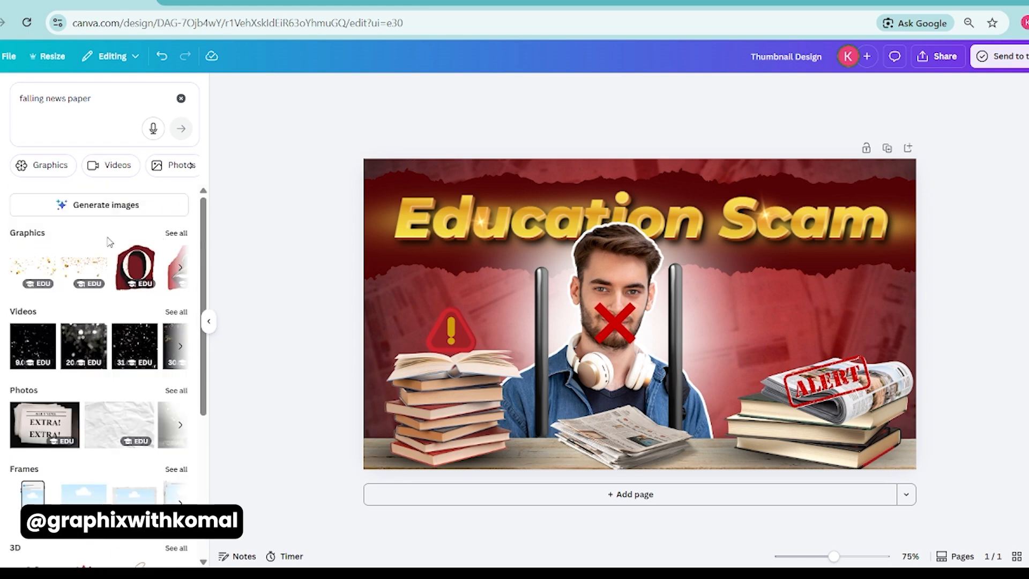
{"action": "scroll", "coordinate": [110, 243], "scroll_direction": "down", "scroll_amount": 1}
{"action": "scroll", "coordinate": [112, 242], "scroll_direction": "up", "scroll_amount": 1}
Insert the gold confetti graphic and fit two reduced copies side by side across the thumbnail's top edge, each about 656 by 301.
{"action": "left_click", "coordinate": [84, 265]}
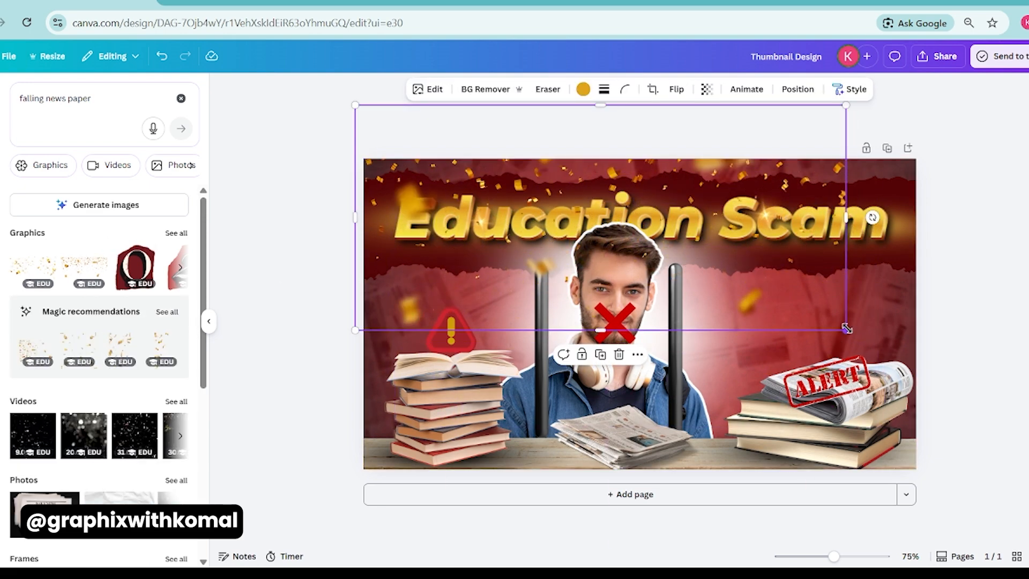
{"action": "left_click_drag", "start_coordinate": [846, 330], "coordinate": [759, 225]}
{"action": "left_click_drag", "start_coordinate": [602, 187], "coordinate": [494, 140]}
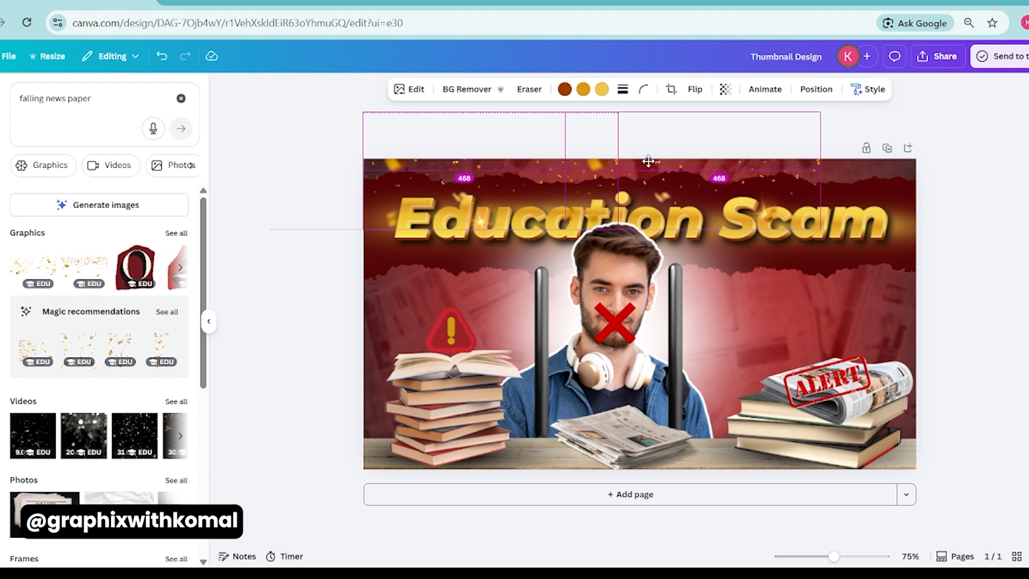
{"action": "left_click_drag", "start_coordinate": [617, 113], "coordinate": [645, 101]}
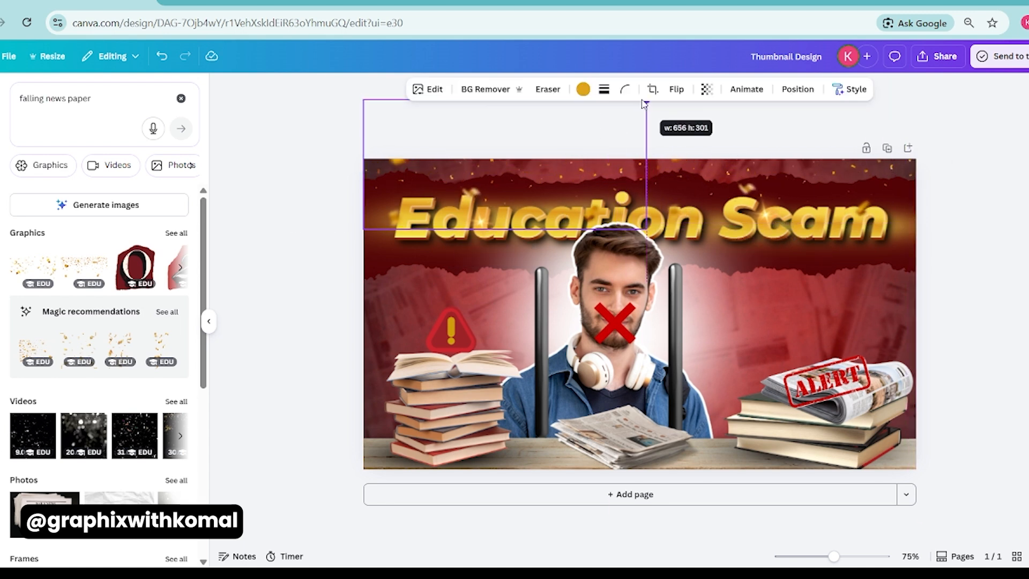
Move both confetti graphics together directly behind the "Education Scam" heading in the layer order.
{"action": "left_click", "coordinate": [697, 164], "text": "shift"}
{"action": "left_click", "coordinate": [694, 90]}
{"action": "left_click_drag", "start_coordinate": [122, 238], "coordinate": [120, 488]}
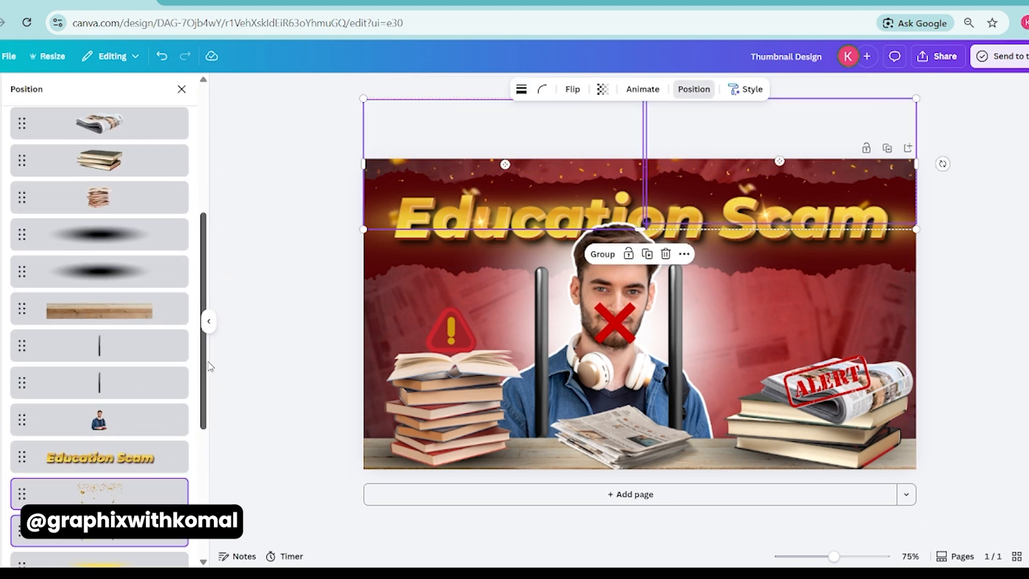
Enlarge the ALERT stamp slightly over the rolled newspaper on the stack of books.
{"action": "left_click", "coordinate": [836, 381]}
{"action": "left_click", "coordinate": [959, 343]}
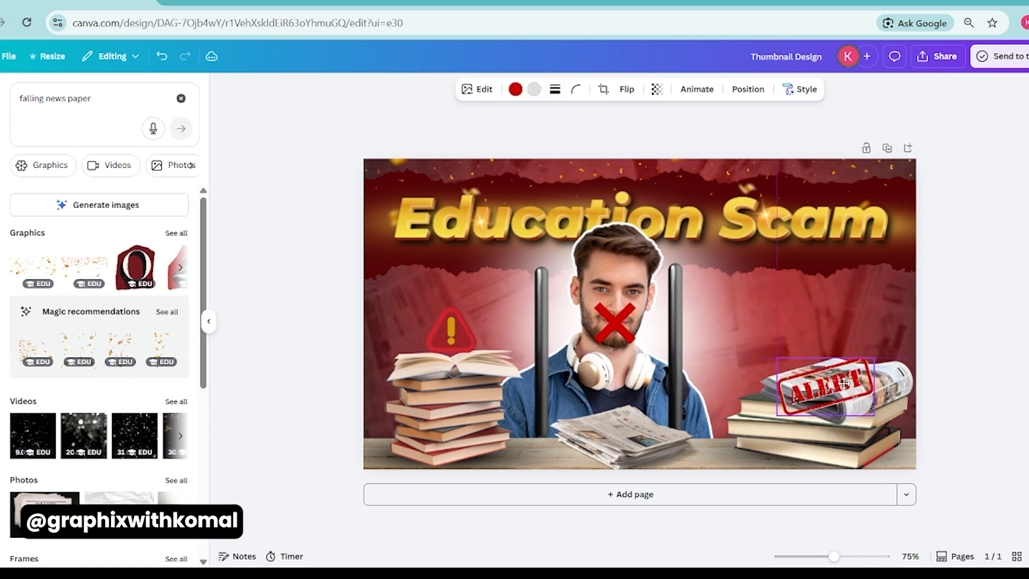
Examine the "falling news paper" results again for a usable loose newspaper element.
{"action": "left_click", "coordinate": [80, 98]}
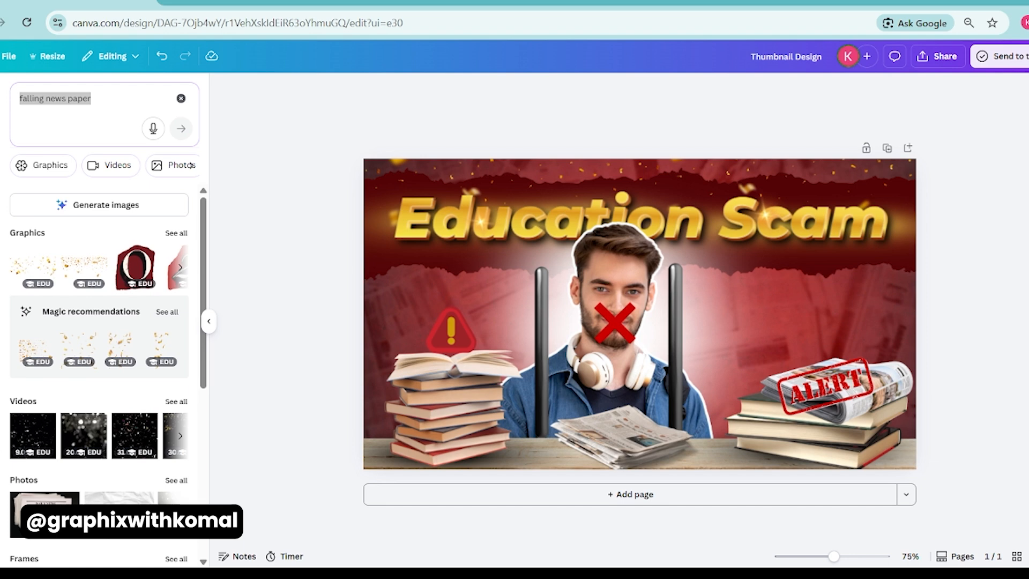
{"action": "key", "text": "alt+Tab"}
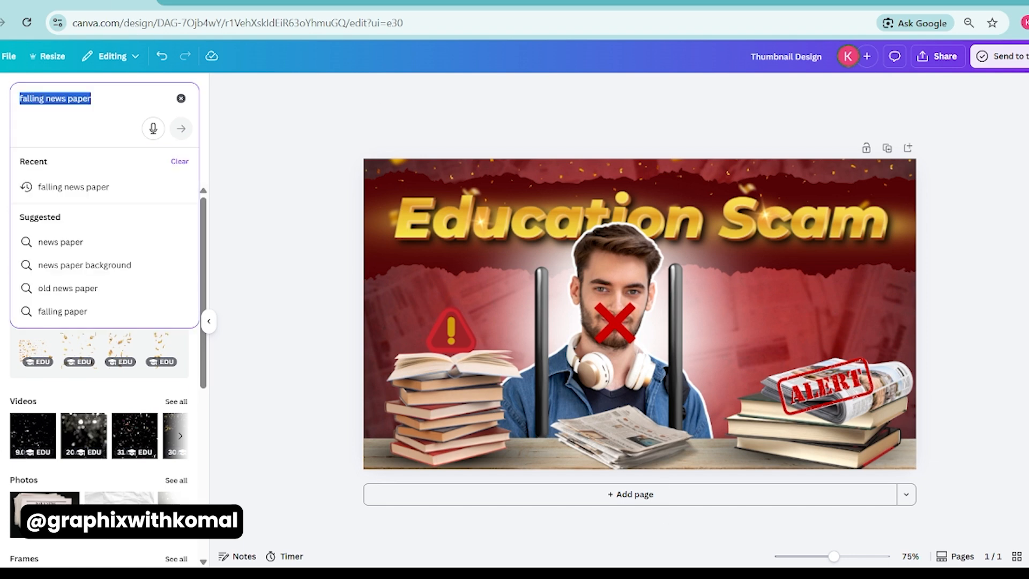
{"action": "scroll", "coordinate": [160, 370], "scroll_direction": "down", "scroll_amount": 6}
{"action": "left_click", "coordinate": [249, 333]}
{"action": "scroll", "coordinate": [65, 357], "scroll_direction": "up", "scroll_amount": 6}
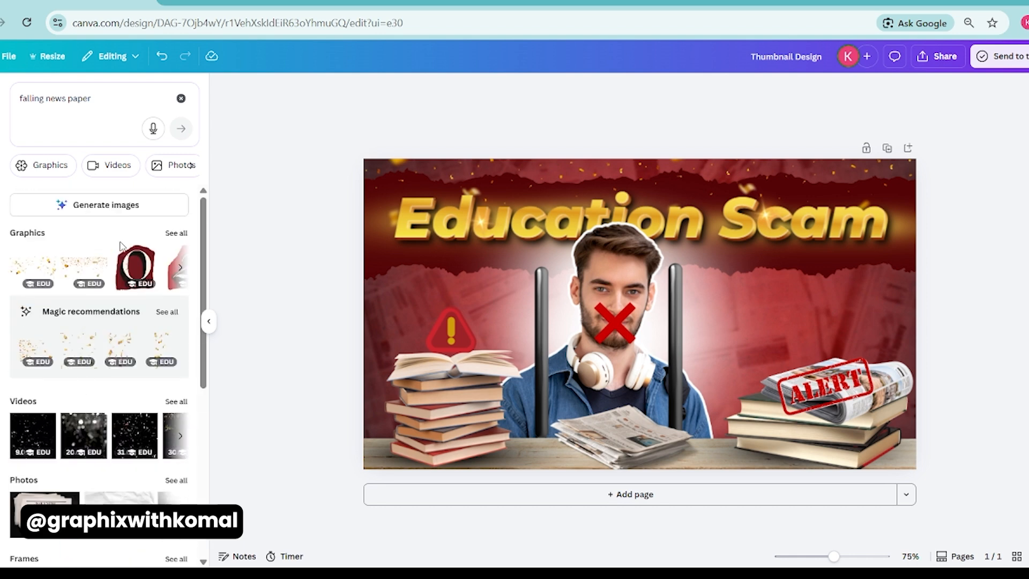
{"action": "scroll", "coordinate": [171, 241], "scroll_direction": "down", "scroll_amount": 5}
{"action": "scroll", "coordinate": [186, 363], "scroll_direction": "up", "scroll_amount": 5}
{"action": "scroll", "coordinate": [91, 333], "scroll_direction": "down", "scroll_amount": 5}
{"action": "scroll", "coordinate": [88, 342], "scroll_direction": "up", "scroll_amount": 5}
{"action": "scroll", "coordinate": [164, 324], "scroll_direction": "down", "scroll_amount": 5}
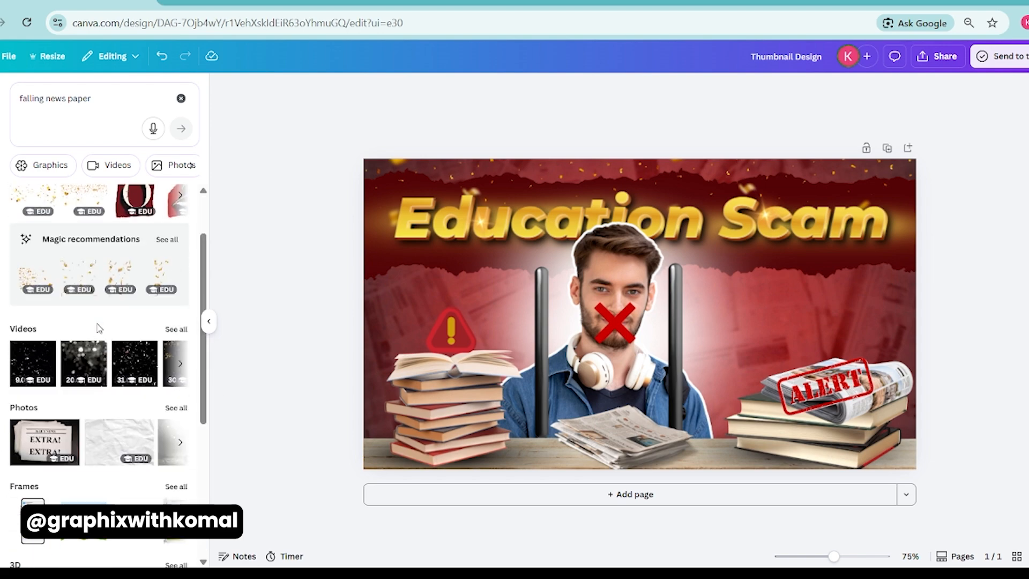
{"action": "scroll", "coordinate": [107, 321], "scroll_direction": "up", "scroll_amount": 5}
Search the elements for "newspaper" and browse the full list of matching graphics.
{"action": "left_click", "coordinate": [181, 99]}
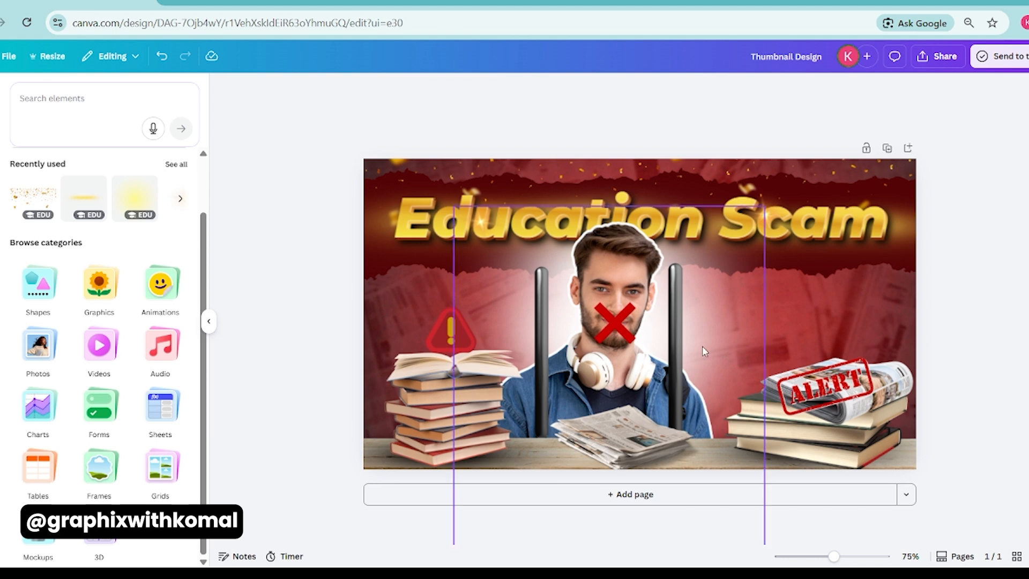
{"action": "left_click", "coordinate": [51, 100]}
{"action": "type", "text": "newspaper"}
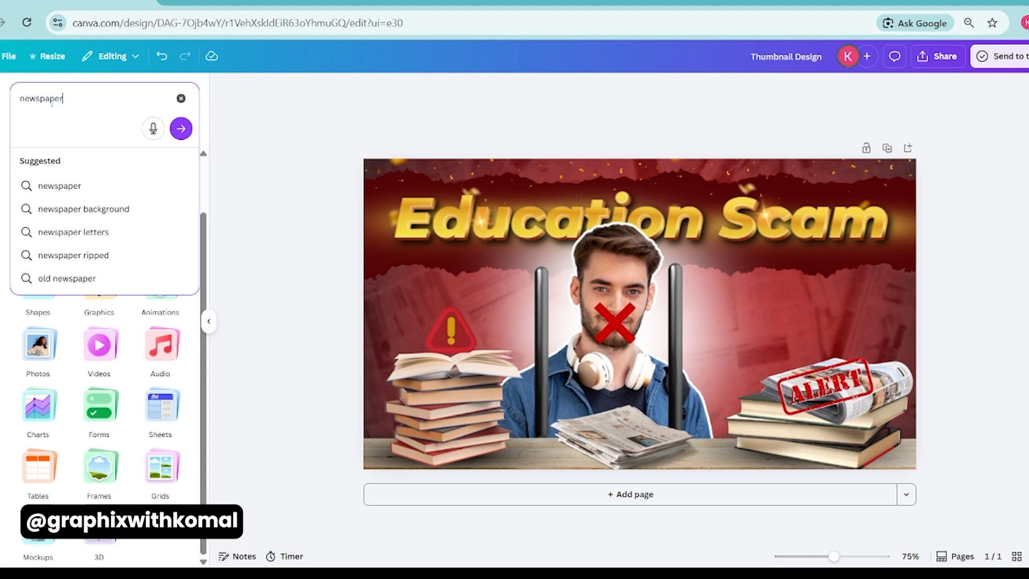
{"action": "key", "text": "Return"}
{"action": "left_click", "coordinate": [175, 232]}
{"action": "scroll", "coordinate": [108, 407], "scroll_direction": "down", "scroll_amount": 3}
{"action": "scroll", "coordinate": [107, 408], "scroll_direction": "down", "scroll_amount": 3}
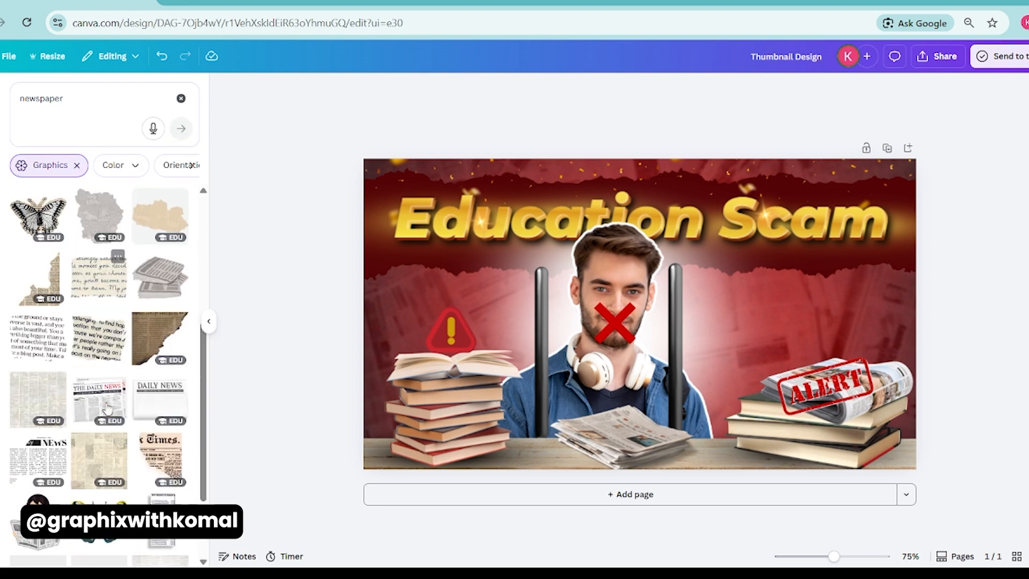
Limit the "newspaper" search to photos instead of graphics and browse the results for a suitable newspaper.
{"action": "left_click", "coordinate": [77, 166]}
{"action": "left_click", "coordinate": [114, 171]}
{"action": "scroll", "coordinate": [105, 363], "scroll_direction": "down", "scroll_amount": 5}
{"action": "scroll", "coordinate": [106, 363], "scroll_direction": "down", "scroll_amount": 3}
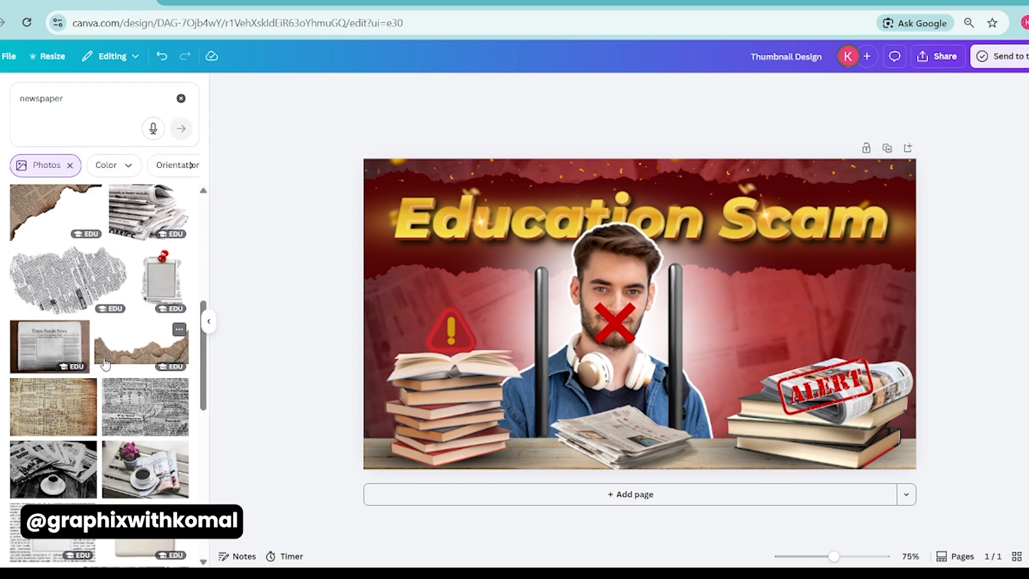
{"action": "scroll", "coordinate": [106, 363], "scroll_direction": "down", "scroll_amount": 10}
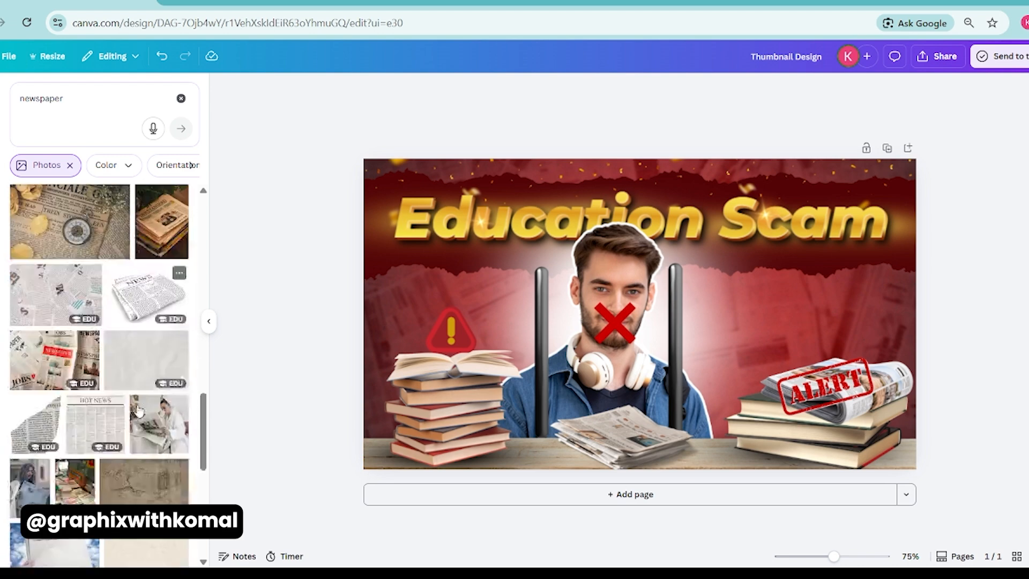
{"action": "scroll", "coordinate": [139, 410], "scroll_direction": "up", "scroll_amount": 15}
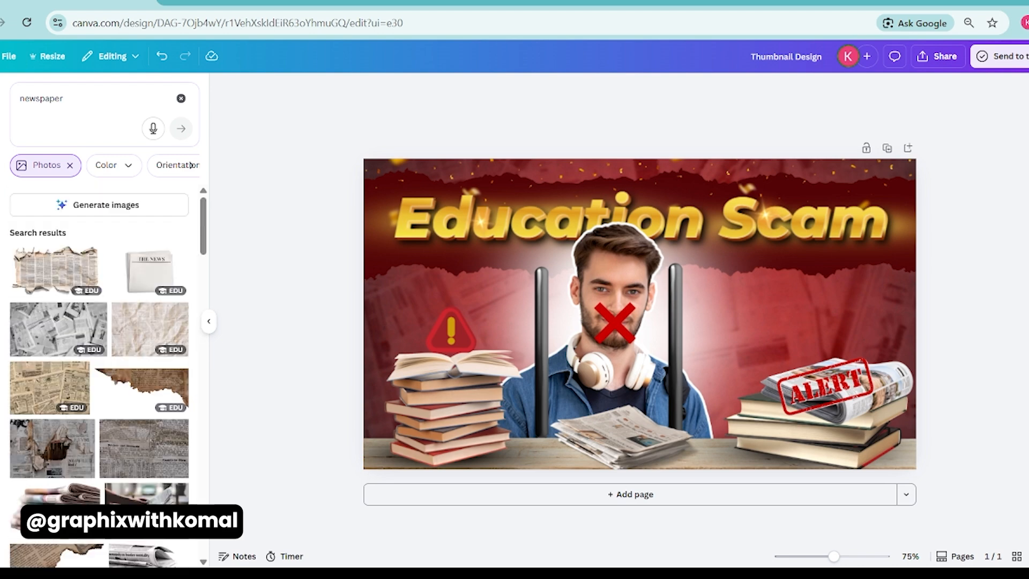
{"action": "scroll", "coordinate": [138, 288], "scroll_direction": "down", "scroll_amount": 5}
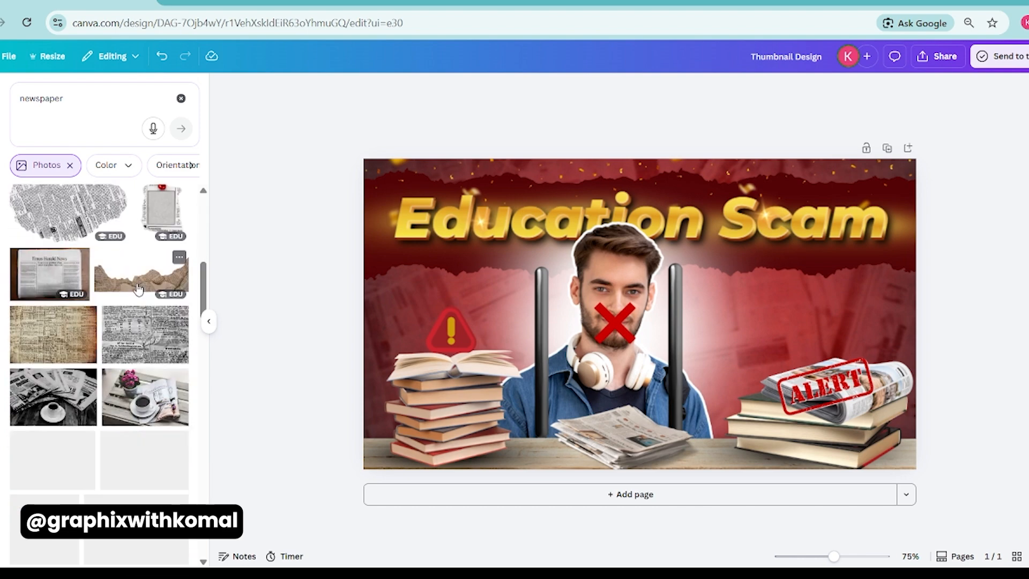
{"action": "scroll", "coordinate": [138, 290], "scroll_direction": "down", "scroll_amount": 5}
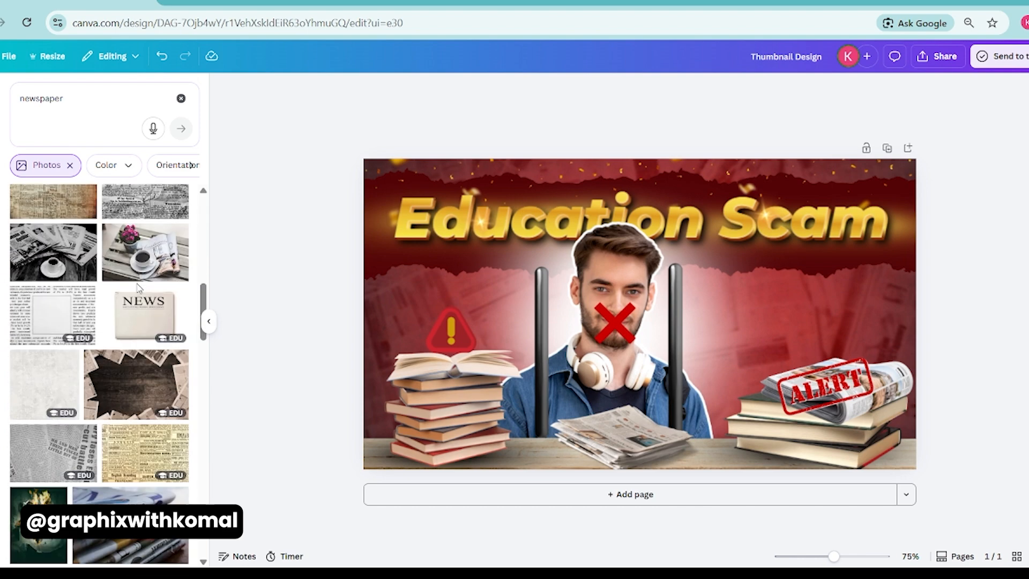
Try a scaled-down folded "NEWS" newspaper photo above the books with the ALERT stamp, and delete it.
{"action": "left_click", "coordinate": [133, 412]}
{"action": "left_click", "coordinate": [522, 94]}
{"action": "left_click_drag", "start_coordinate": [807, 188], "coordinate": [690, 274]}
{"action": "left_click_drag", "start_coordinate": [639, 313], "coordinate": [795, 311]}
{"action": "left_click_drag", "start_coordinate": [843, 349], "coordinate": [846, 355]}
{"action": "left_click_drag", "start_coordinate": [858, 315], "coordinate": [870, 310]}
{"action": "key", "text": "Delete"}
Examine more of the "newspaper" photo results for a loose or folded sheet that suits the background.
{"action": "scroll", "coordinate": [130, 358], "scroll_direction": "down", "scroll_amount": 10}
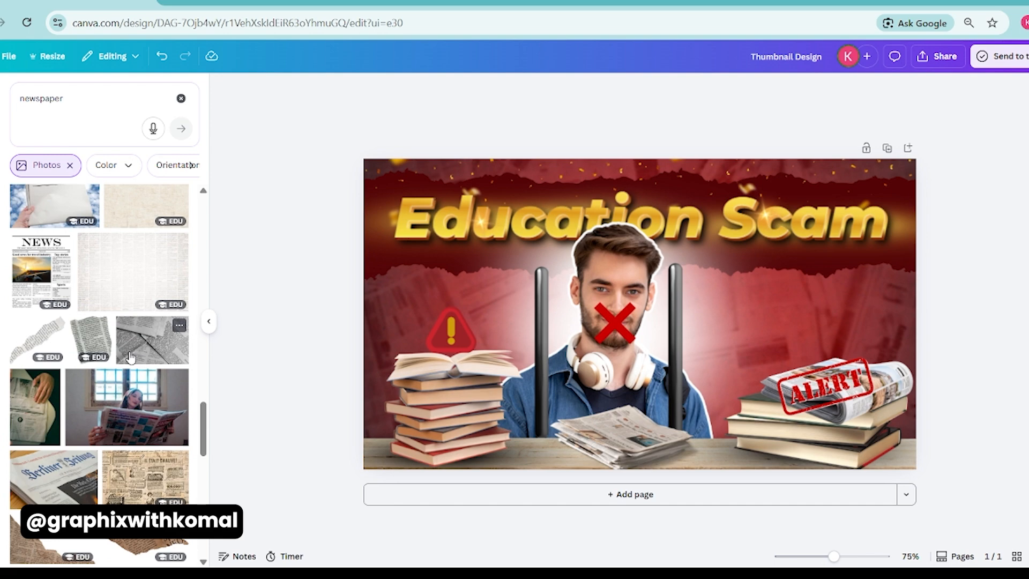
{"action": "scroll", "coordinate": [131, 358], "scroll_direction": "down", "scroll_amount": 10}
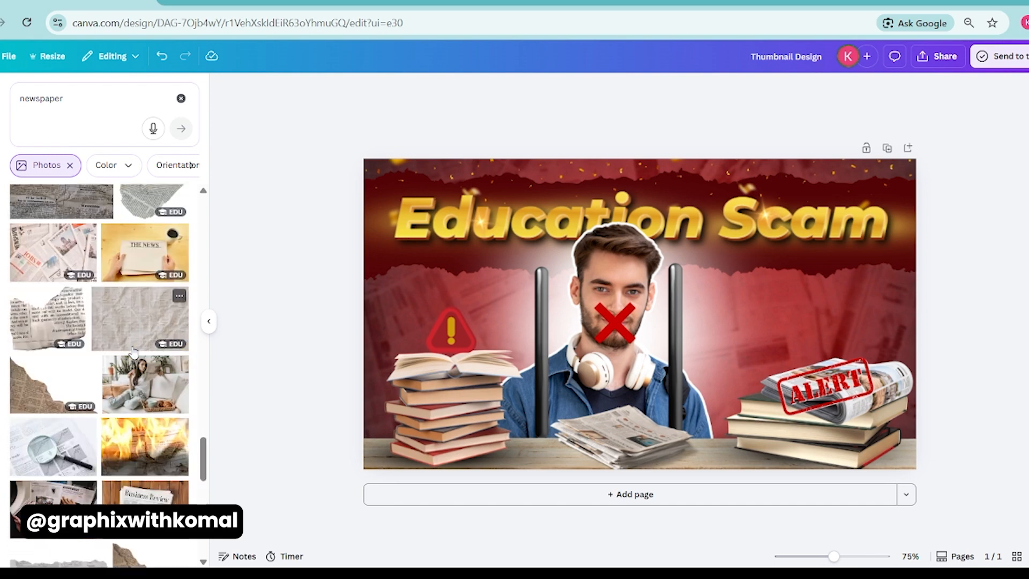
{"action": "scroll", "coordinate": [134, 352], "scroll_direction": "down", "scroll_amount": 4}
{"action": "scroll", "coordinate": [134, 351], "scroll_direction": "down", "scroll_amount": 10}
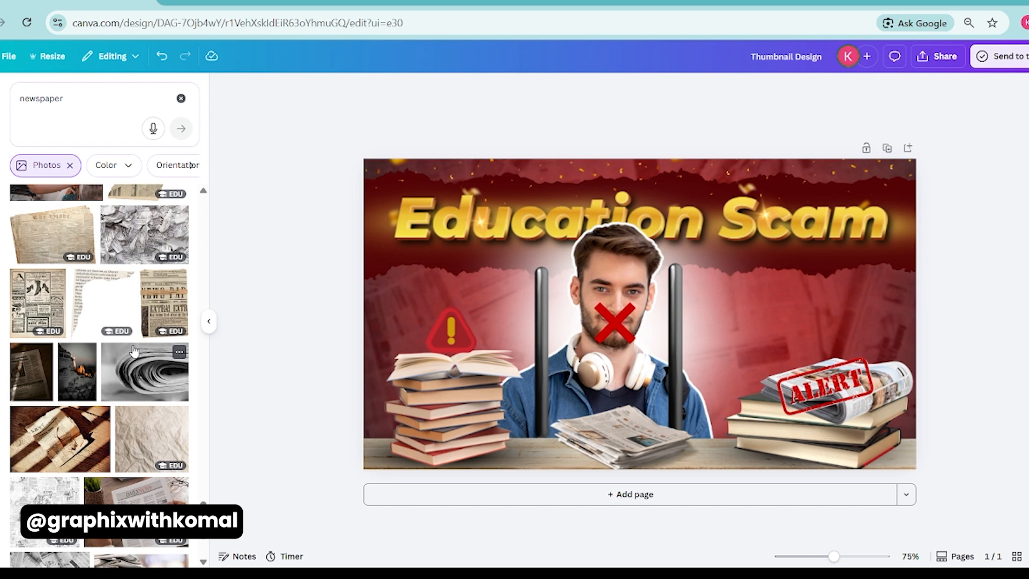
{"action": "scroll", "coordinate": [134, 351], "scroll_direction": "down", "scroll_amount": 3}
{"action": "scroll", "coordinate": [135, 352], "scroll_direction": "down", "scroll_amount": 4}
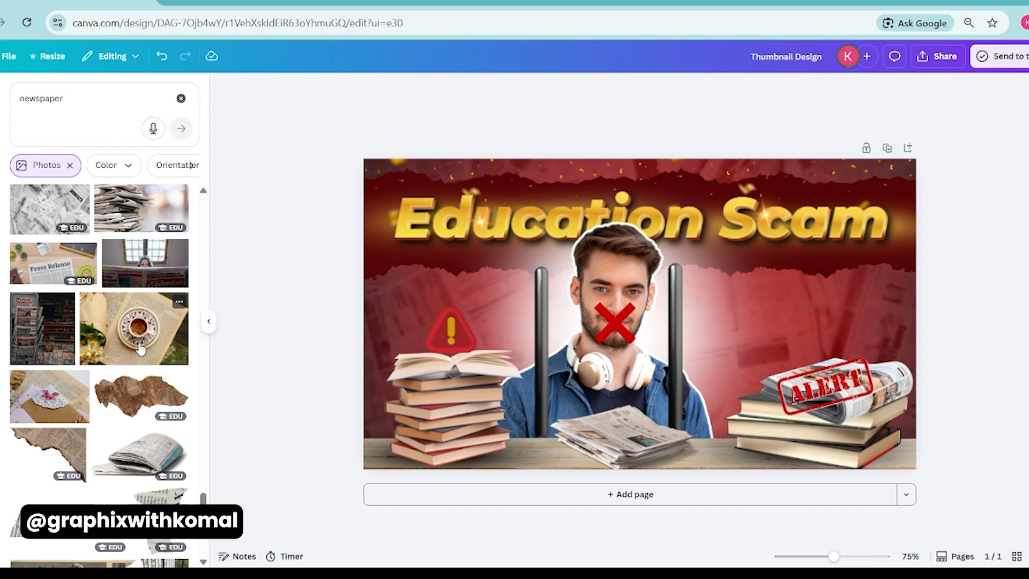
{"action": "scroll", "coordinate": [138, 348], "scroll_direction": "down", "scroll_amount": 5}
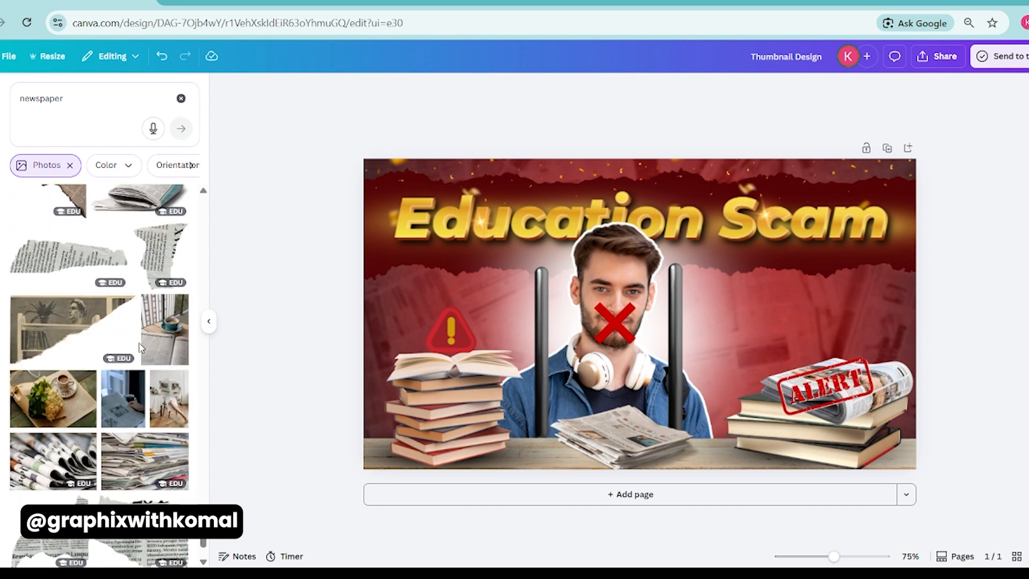
{"action": "scroll", "coordinate": [140, 347], "scroll_direction": "down", "scroll_amount": 6}
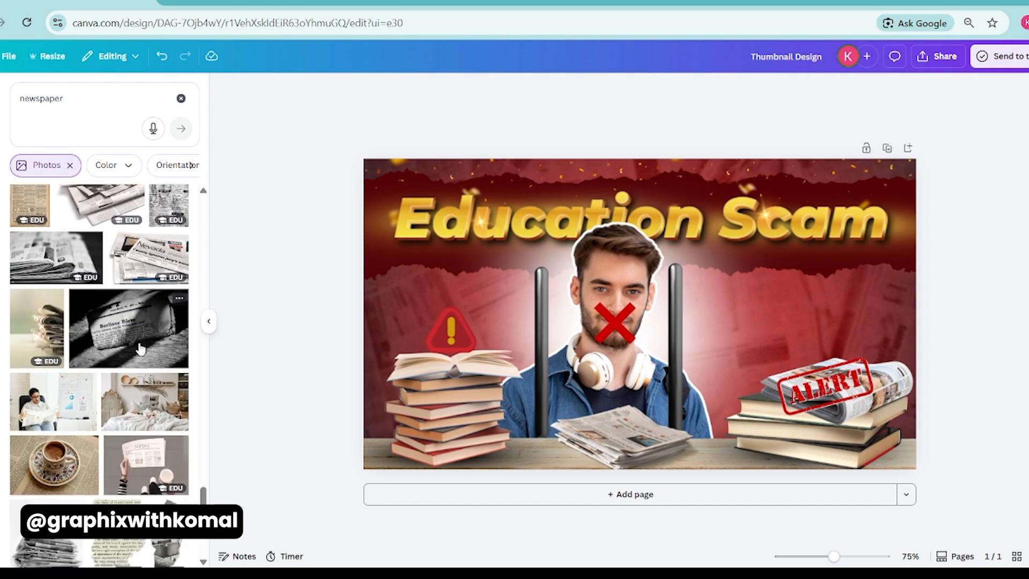
{"action": "scroll", "coordinate": [140, 348], "scroll_direction": "down", "scroll_amount": 6}
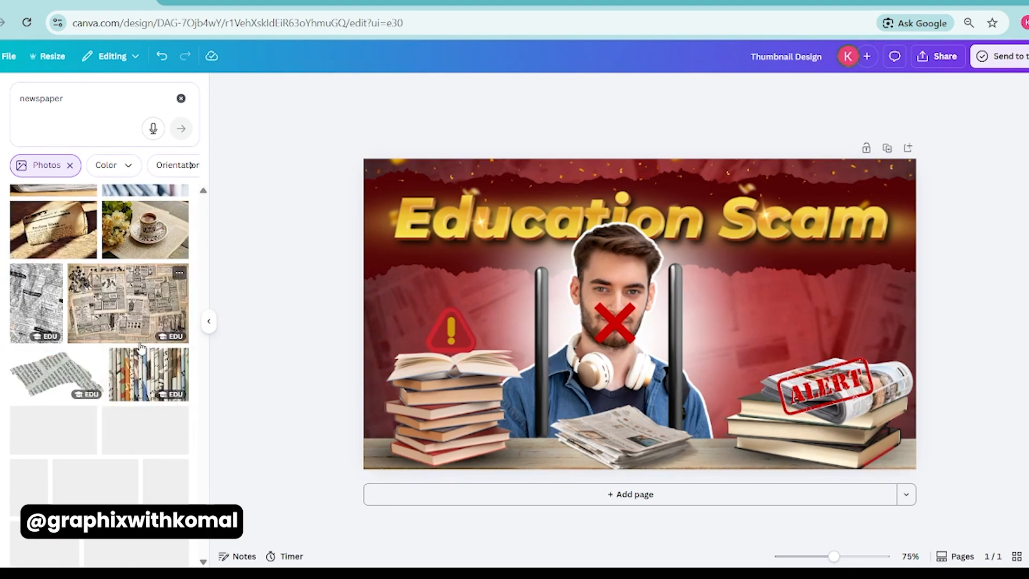
{"action": "scroll", "coordinate": [141, 348], "scroll_direction": "down", "scroll_amount": 10}
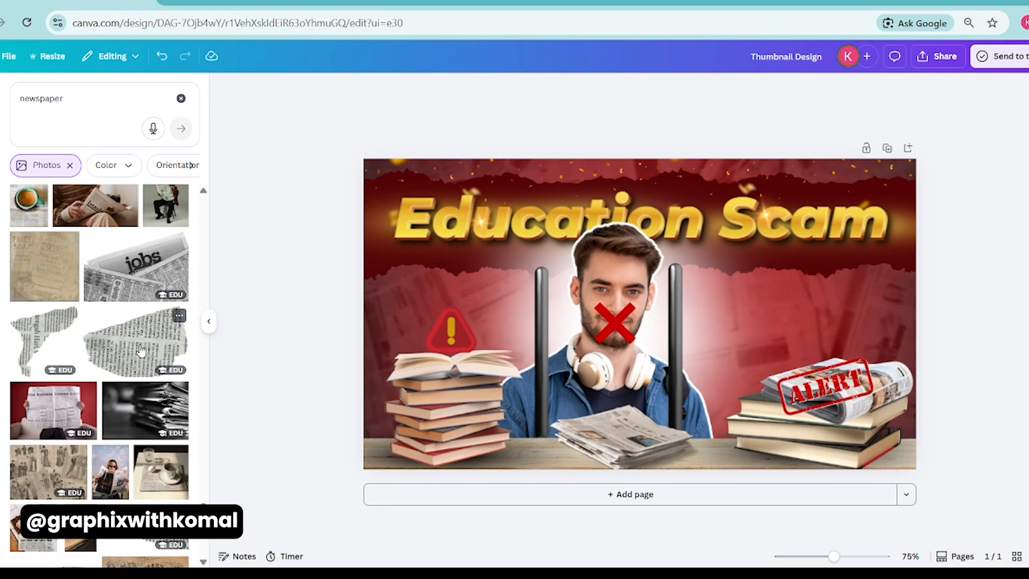
Clear the photo filter and the search, and review the recently used elements.
{"action": "left_click", "coordinate": [70, 165]}
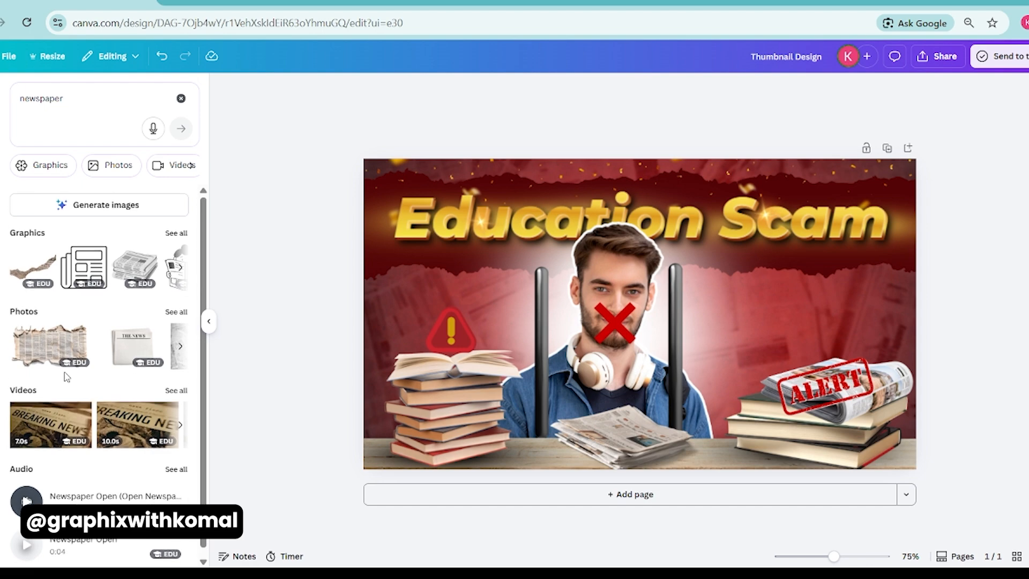
{"action": "left_click", "coordinate": [181, 98]}
{"action": "left_click", "coordinate": [174, 228]}
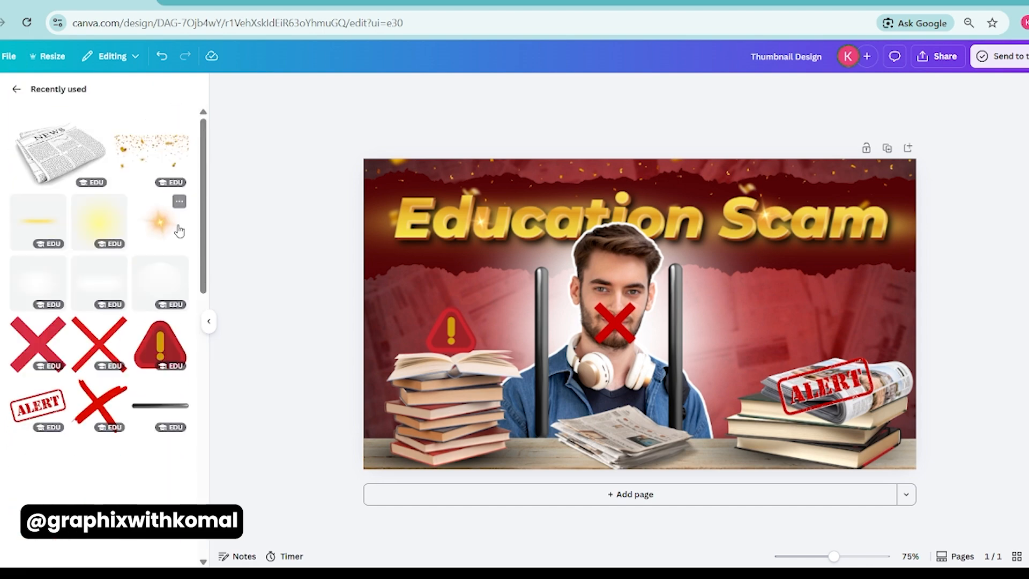
{"action": "left_click", "coordinate": [16, 90]}
{"action": "left_click", "coordinate": [2, 134]}
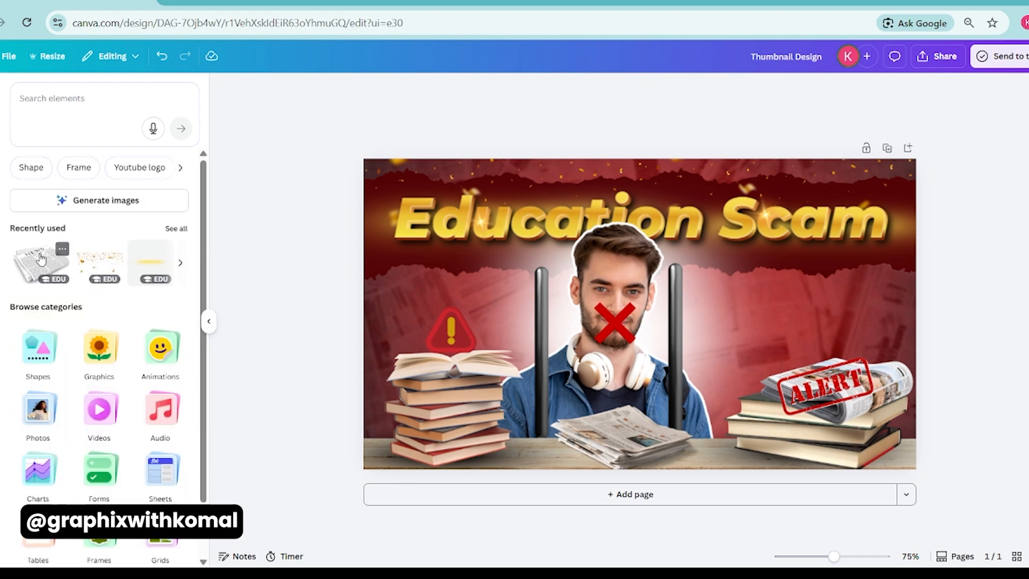
Search for "newspaper" photos again, look through them for a sheet that suits the background, and clear the search.
{"action": "left_click", "coordinate": [86, 138]}
{"action": "left_click", "coordinate": [70, 188]}
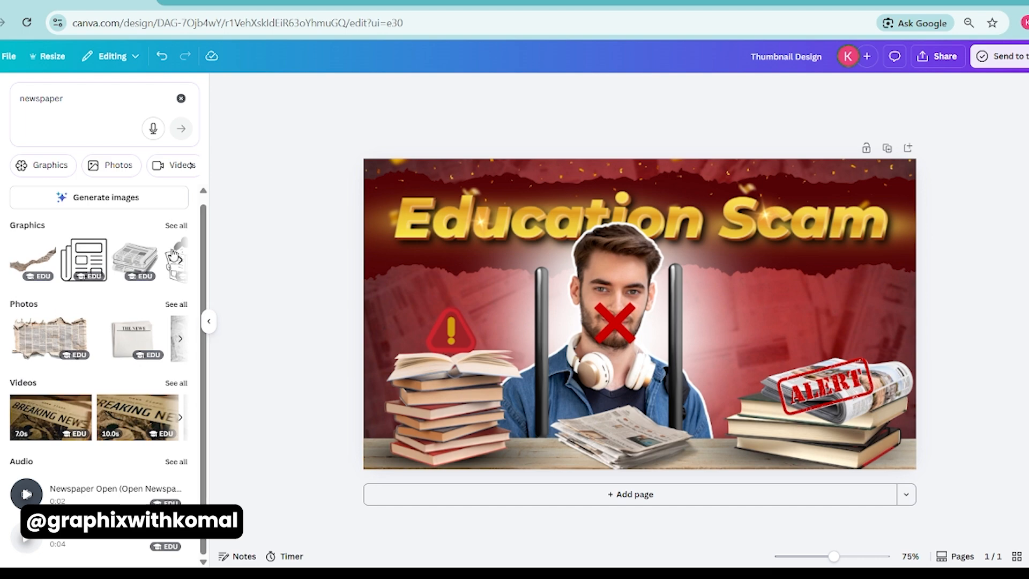
{"action": "left_click", "coordinate": [177, 304]}
{"action": "scroll", "coordinate": [139, 318], "scroll_direction": "down", "scroll_amount": 5}
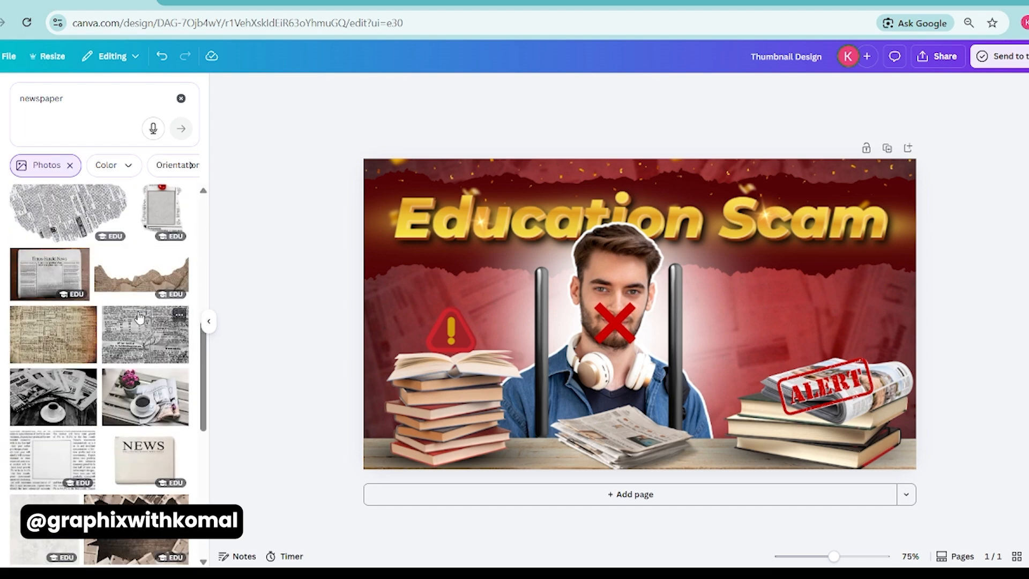
{"action": "scroll", "coordinate": [139, 317], "scroll_direction": "down", "scroll_amount": 10}
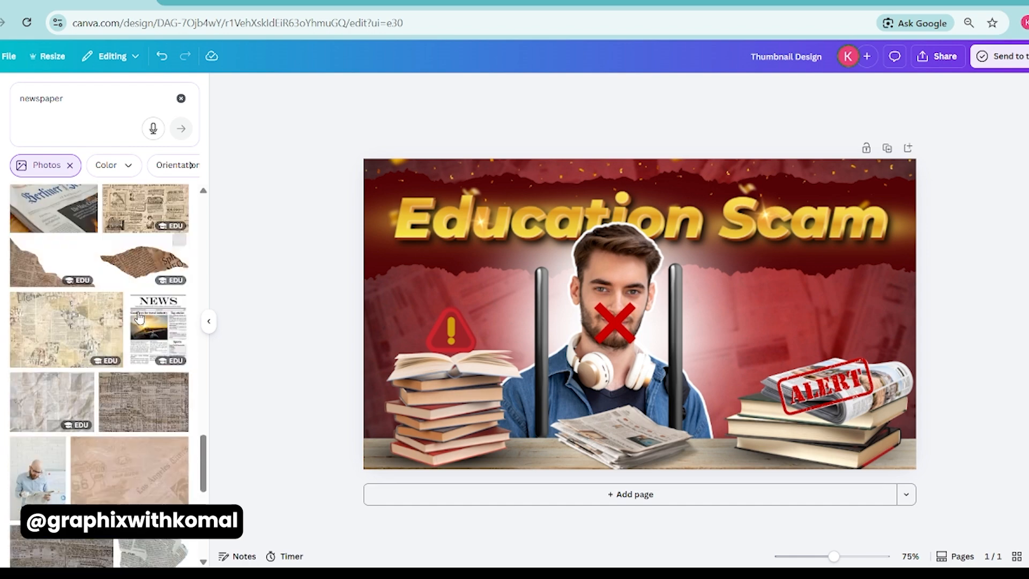
{"action": "scroll", "coordinate": [139, 317], "scroll_direction": "down", "scroll_amount": 4}
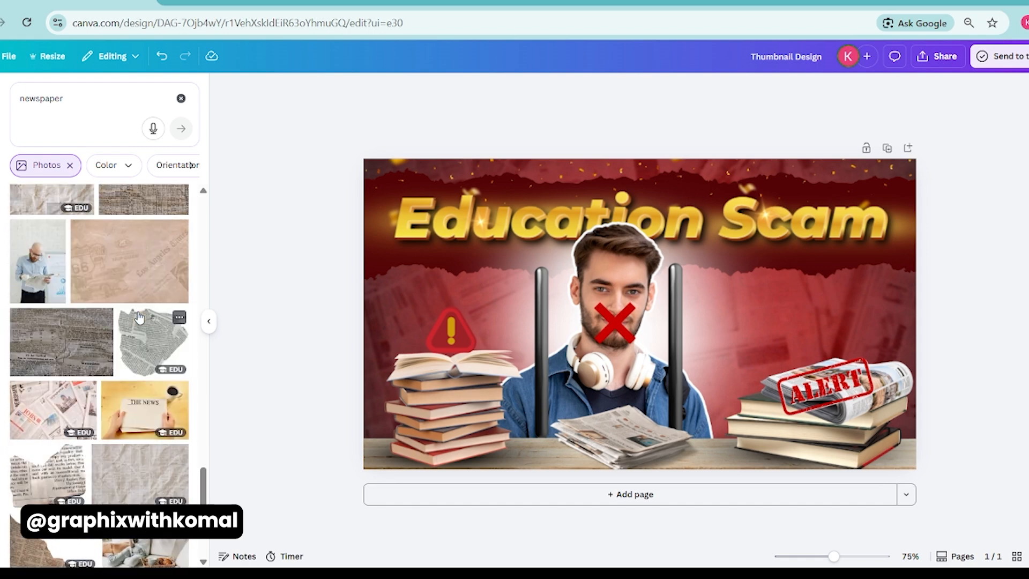
{"action": "scroll", "coordinate": [139, 317], "scroll_direction": "up", "scroll_amount": 10}
{"action": "left_click", "coordinate": [181, 99]}
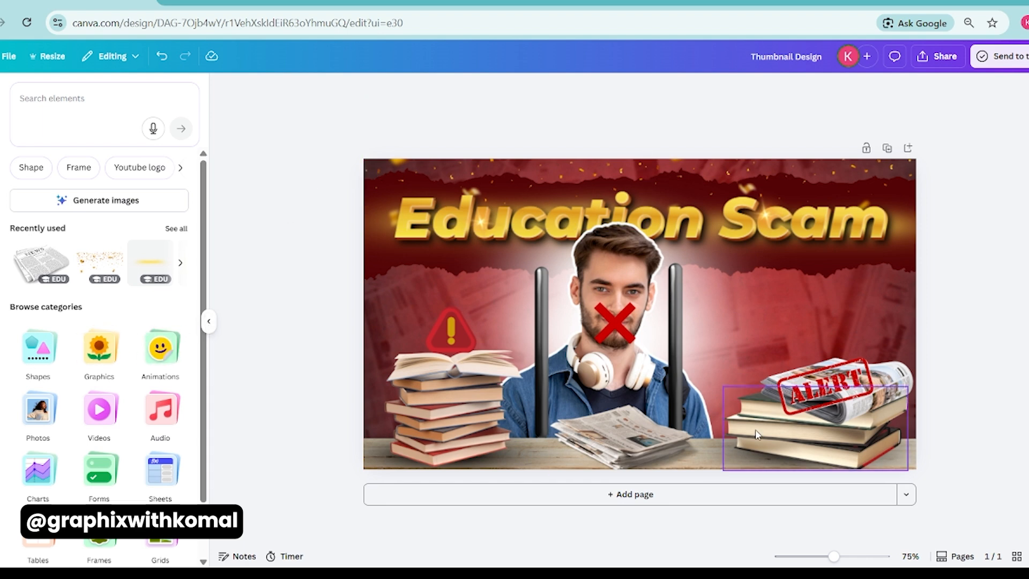
Enlarge the book stack together with its rolled newspaper and ALERT stamp, and nudge the newspaper pile in front of the student into place.
{"action": "left_click", "coordinate": [820, 442]}
{"action": "left_click", "coordinate": [887, 386], "text": "shift"}
{"action": "left_click", "coordinate": [826, 387], "text": "shift"}
{"action": "left_click_drag", "start_coordinate": [720, 363], "coordinate": [705, 348]}
{"action": "left_click", "coordinate": [622, 434]}
{"action": "mouse_move", "coordinate": [624, 496]}
{"action": "left_mouse_down"}
{"action": "mouse_move", "coordinate": [635, 497]}
{"action": "mouse_move", "coordinate": [621, 504]}
{"action": "left_mouse_up"}
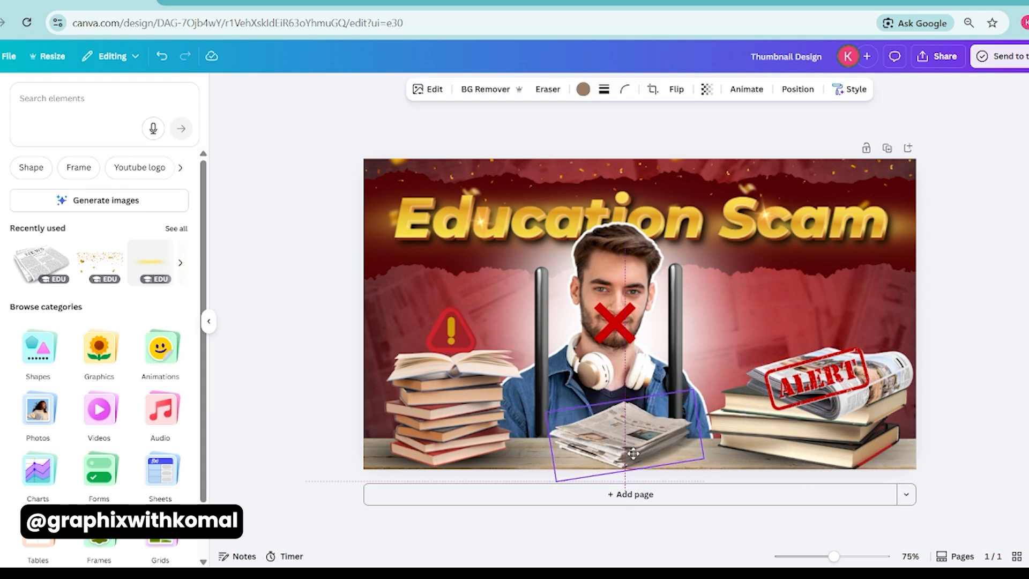
{"action": "left_click", "coordinate": [728, 531]}
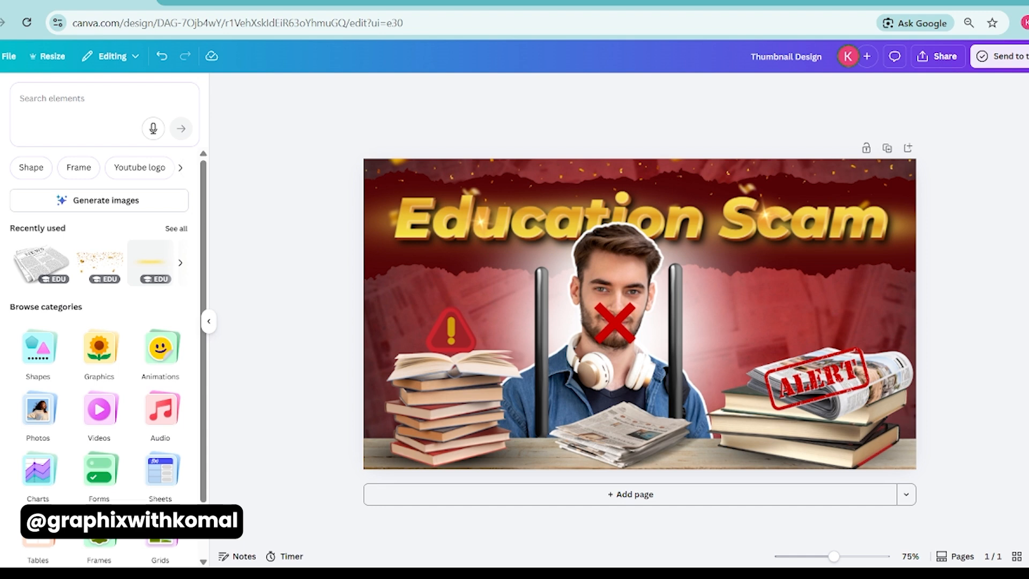
Search the elements for "newspaper" and "education", and browse the education graphics for one that suits the thumbnail.
{"action": "left_click", "coordinate": [56, 103]}
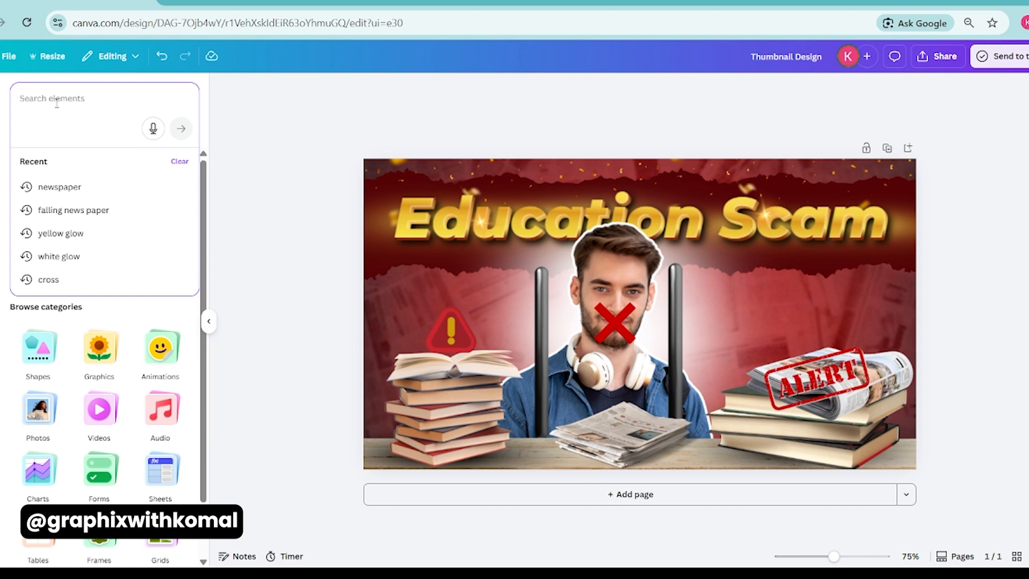
{"action": "type", "text": "newspaper"}
{"action": "key", "text": "Return"}
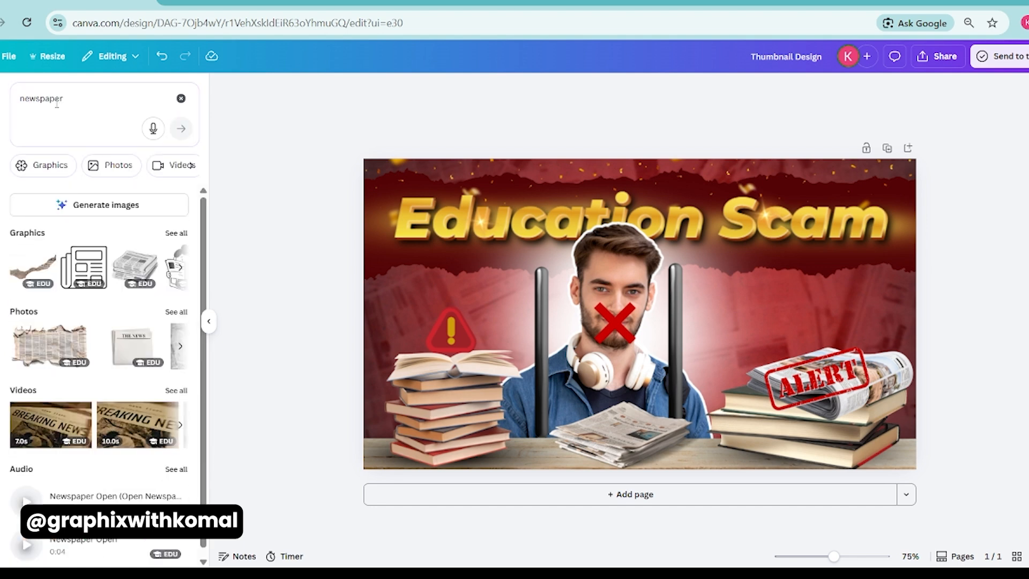
{"action": "key", "text": "ctrl+a"}
{"action": "type", "text": "ed"}
{"action": "key", "text": "Return"}
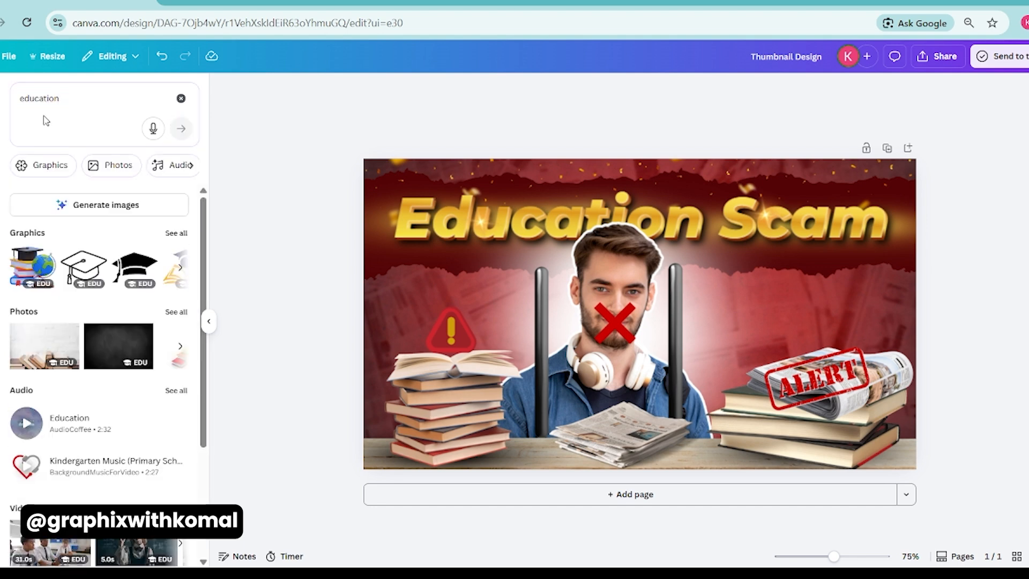
{"action": "left_click", "coordinate": [49, 165]}
{"action": "scroll", "coordinate": [92, 341], "scroll_direction": "down", "scroll_amount": 10}
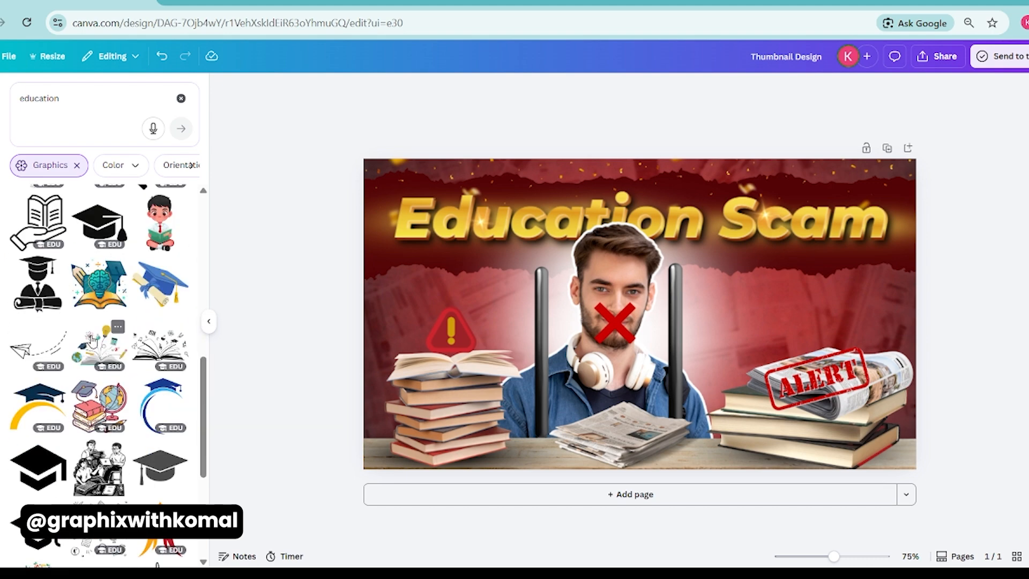
{"action": "scroll", "coordinate": [92, 341], "scroll_direction": "down", "scroll_amount": 5}
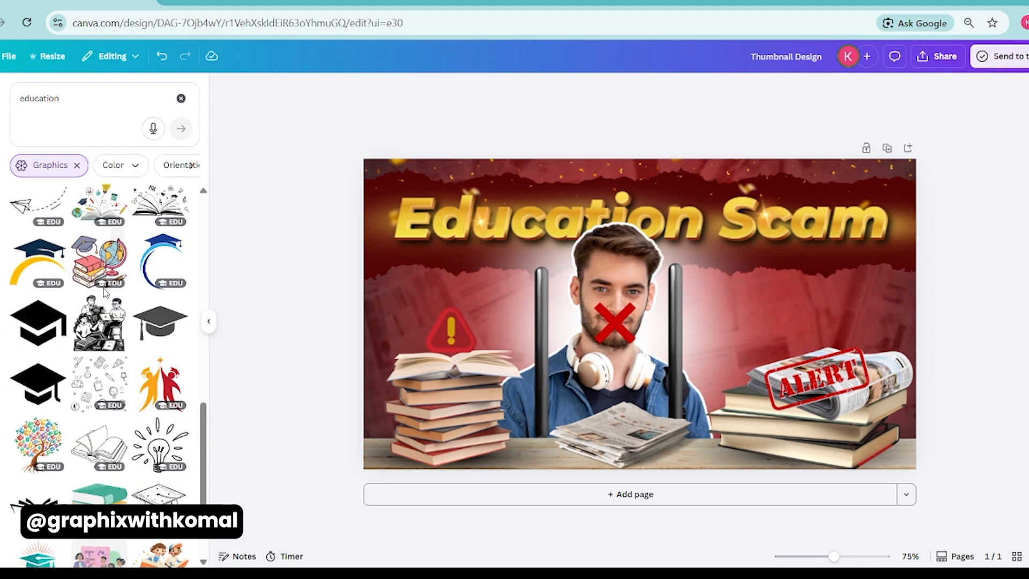
{"action": "scroll", "coordinate": [86, 191], "scroll_direction": "down", "scroll_amount": 3}
Search the graphics for "bulb" and add the yellow light bulb with black outline and yellow rays.
{"action": "left_click", "coordinate": [65, 89]}
{"action": "key", "text": "ctrl+a"}
{"action": "type", "text": "bulb"}
{"action": "key", "text": "Return"}
{"action": "scroll", "coordinate": [72, 391], "scroll_direction": "down", "scroll_amount": 1}
{"action": "left_click", "coordinate": [43, 355]}
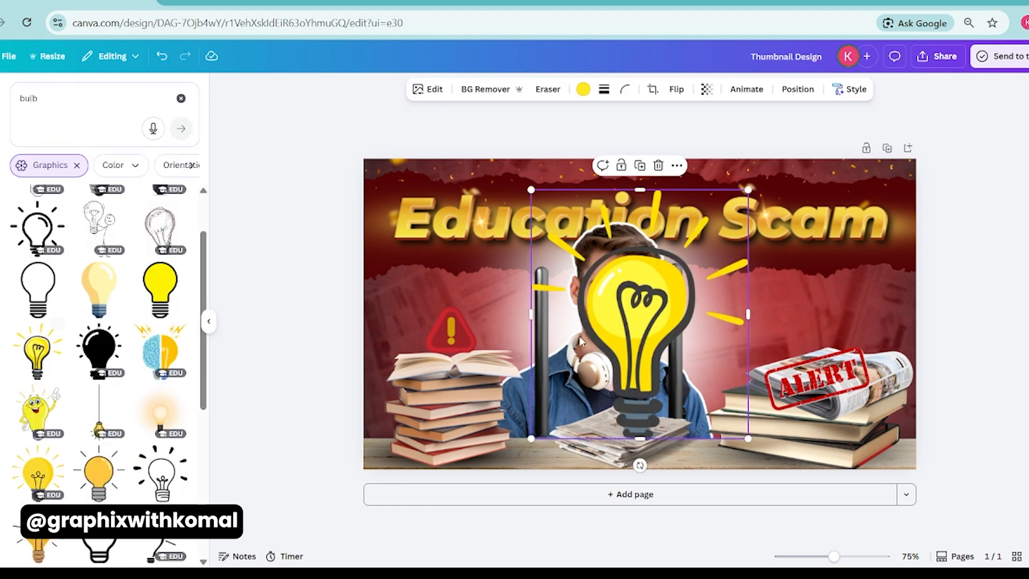
Shrink the yellow light bulb and place it above the book stack with the ALERT stamp.
{"action": "left_click_drag", "start_coordinate": [748, 188], "coordinate": [816, 303]}
{"action": "left_click_drag", "start_coordinate": [801, 365], "coordinate": [768, 358]}
{"action": "left_click_drag", "start_coordinate": [802, 328], "coordinate": [800, 326]}
{"action": "left_click_drag", "start_coordinate": [821, 267], "coordinate": [817, 275]}
{"action": "left_click_drag", "start_coordinate": [794, 317], "coordinate": [807, 305]}
{"action": "left_click", "coordinate": [964, 292]}
{"action": "left_click", "coordinate": [933, 304]}
Enlarge the red warning triangle and position it just above the open book on the other stack.
{"action": "left_click", "coordinate": [445, 333]}
{"action": "left_click_drag", "start_coordinate": [426, 306], "coordinate": [412, 294]}
{"action": "left_click_drag", "start_coordinate": [437, 328], "coordinate": [434, 315]}
{"action": "left_click", "coordinate": [304, 322]}
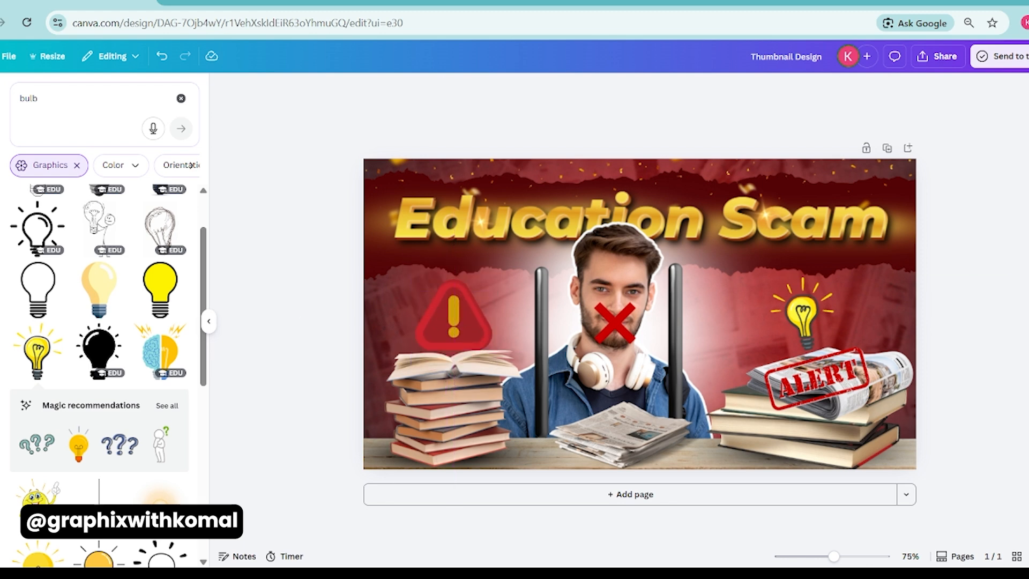